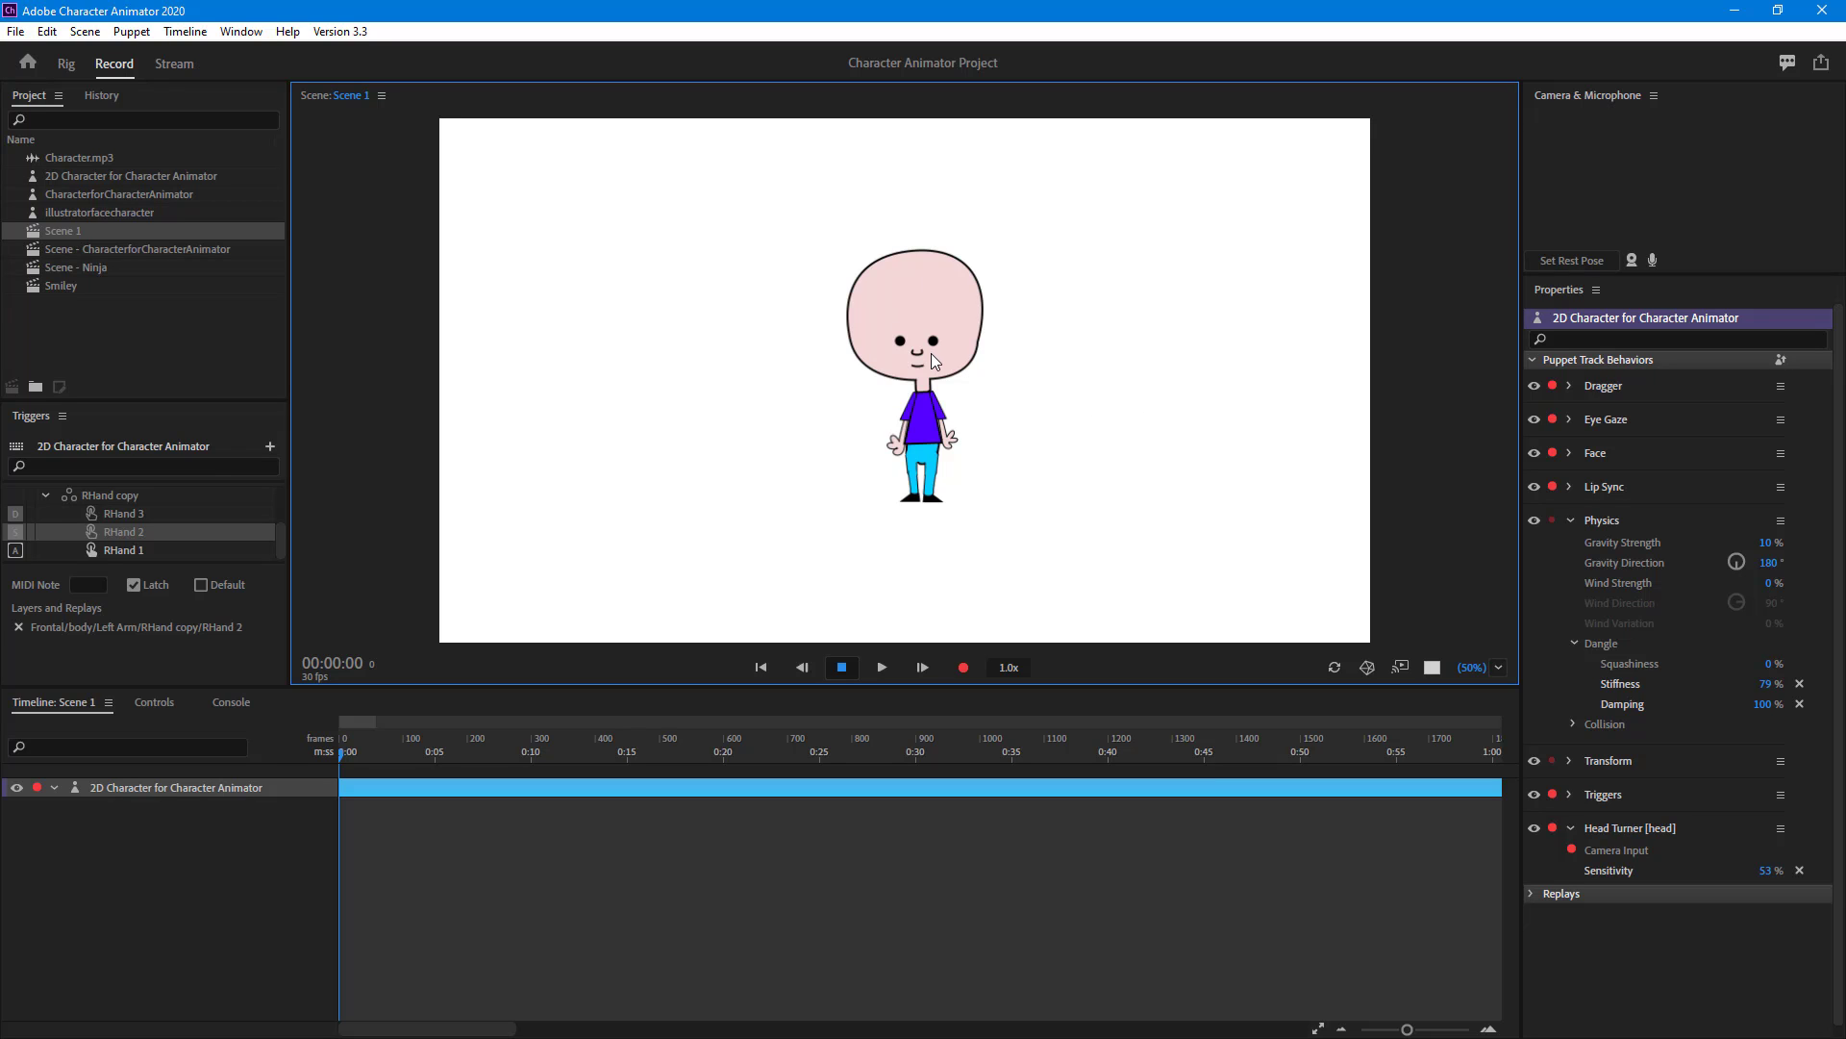
Step: Zoom the Scene panel in from 50% to about 89% for a closer view of the character
scroll(930, 354, "up", 3)
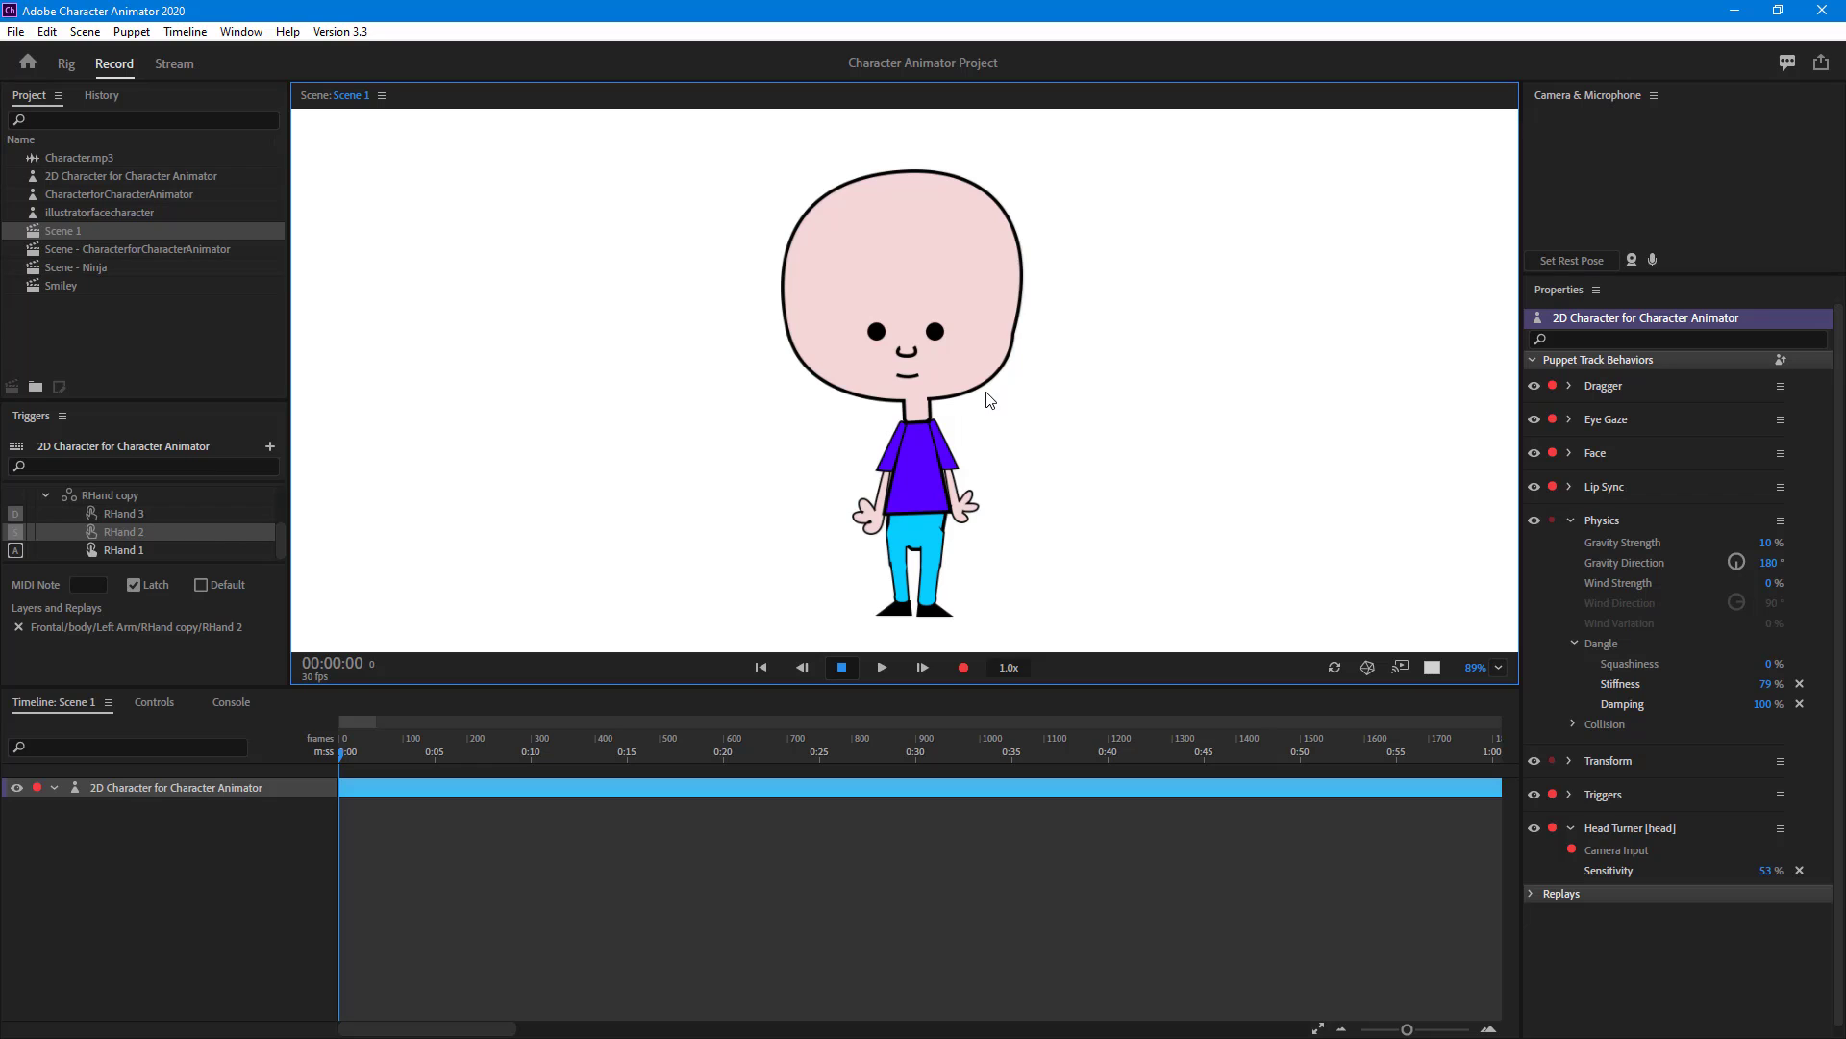
Step: Switch the puppet to Rig mode and select its Torso layer in the Puppet panel
left_click(71, 75)
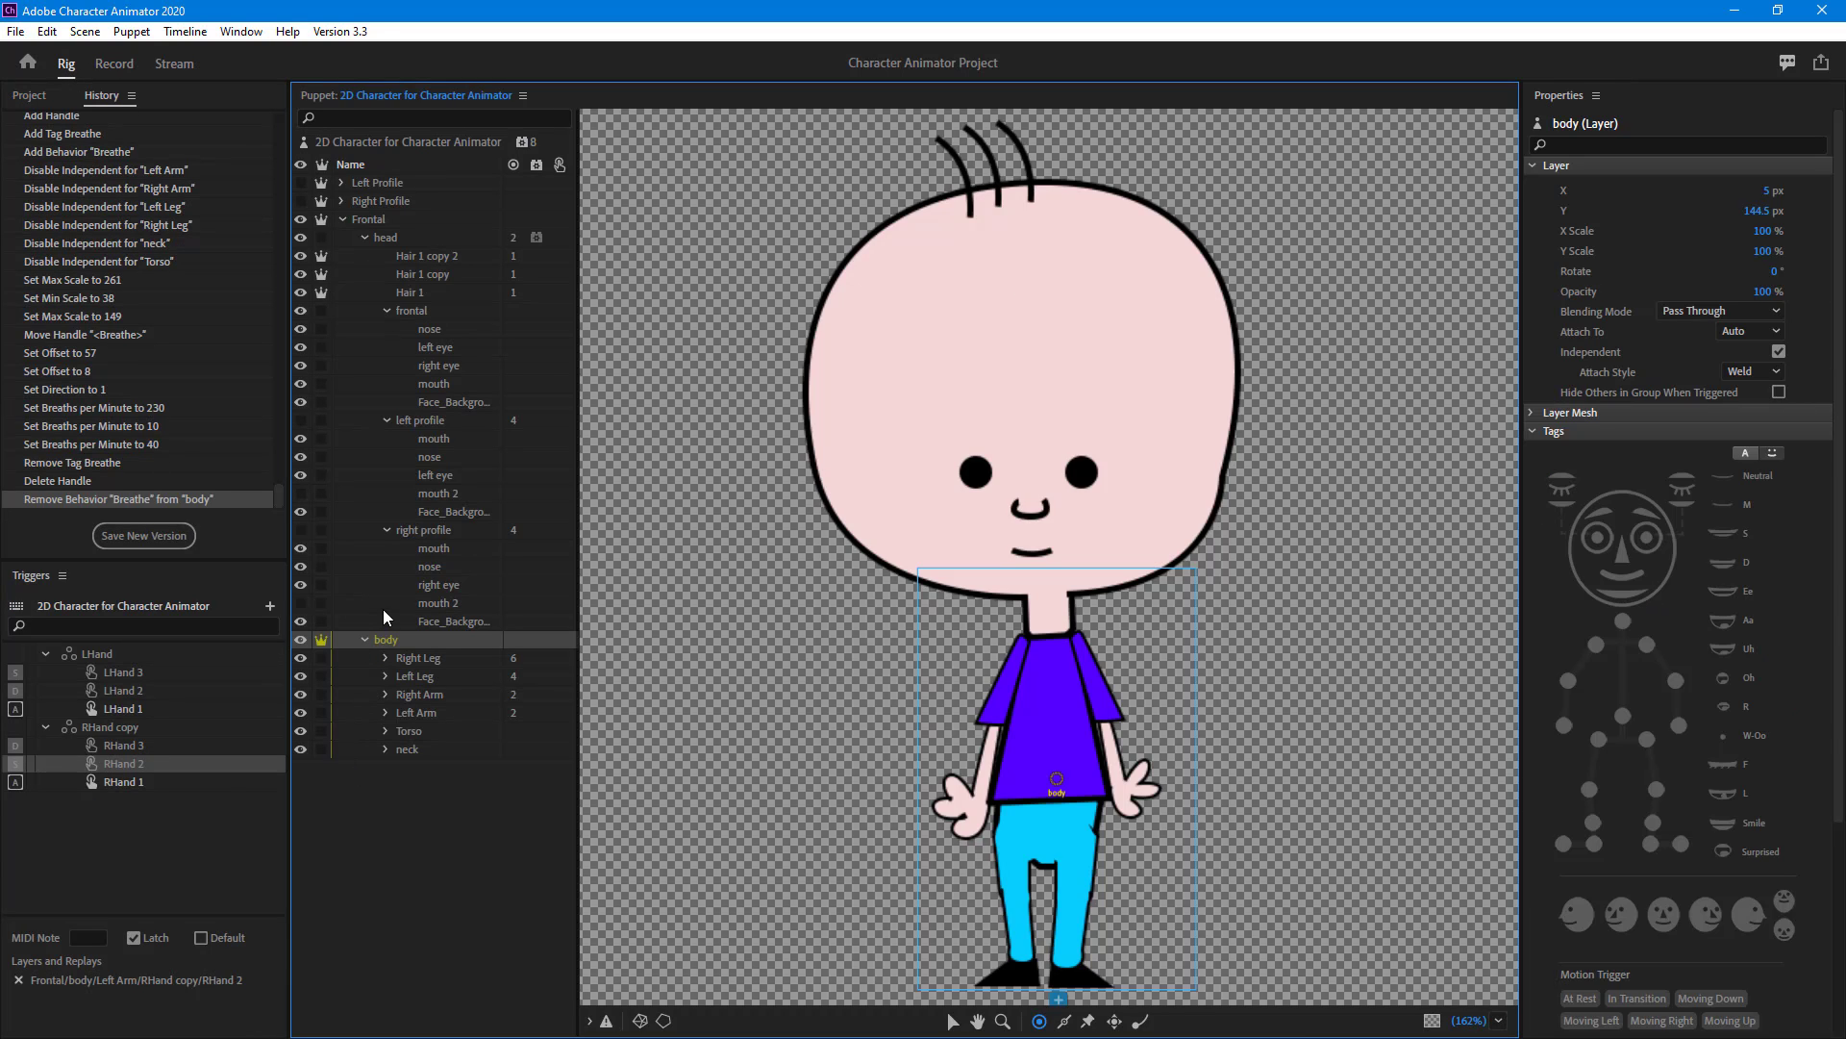
left_click(423, 733)
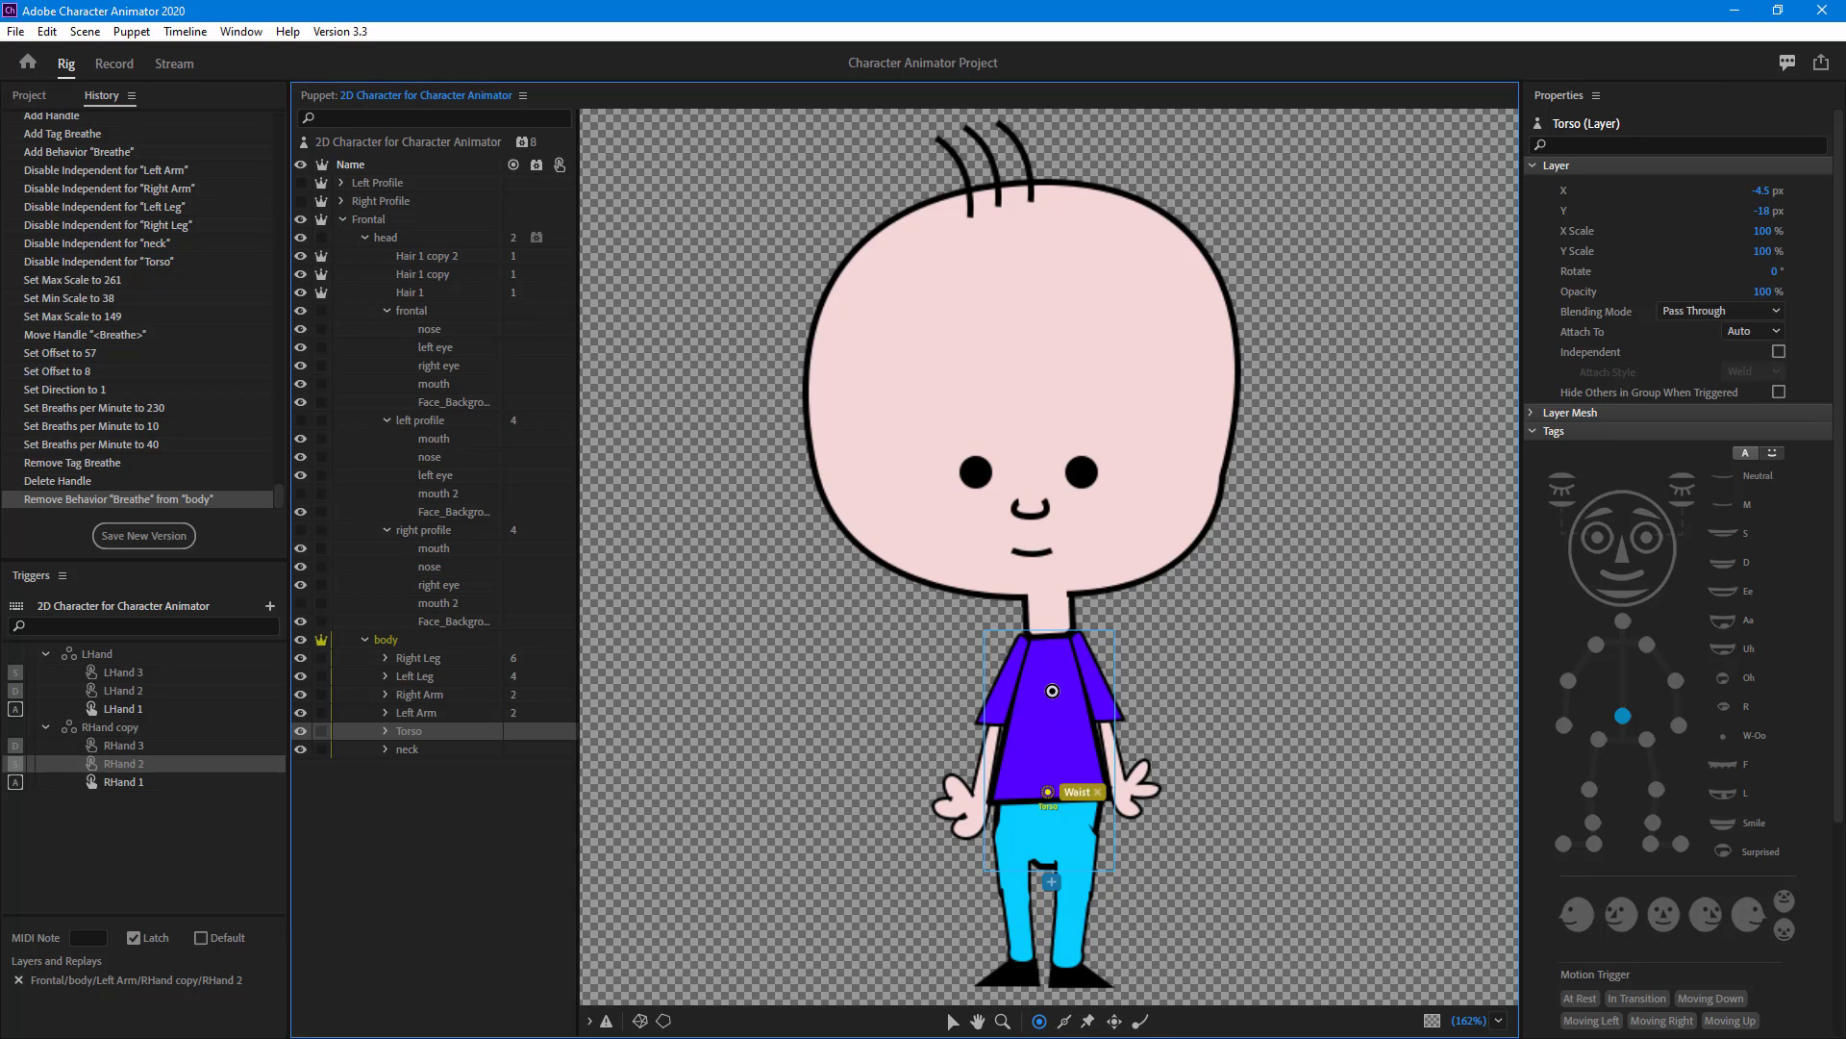
Step: Add a handle to the middle of the torso and give it the Breathe tag
left_click(1051, 691)
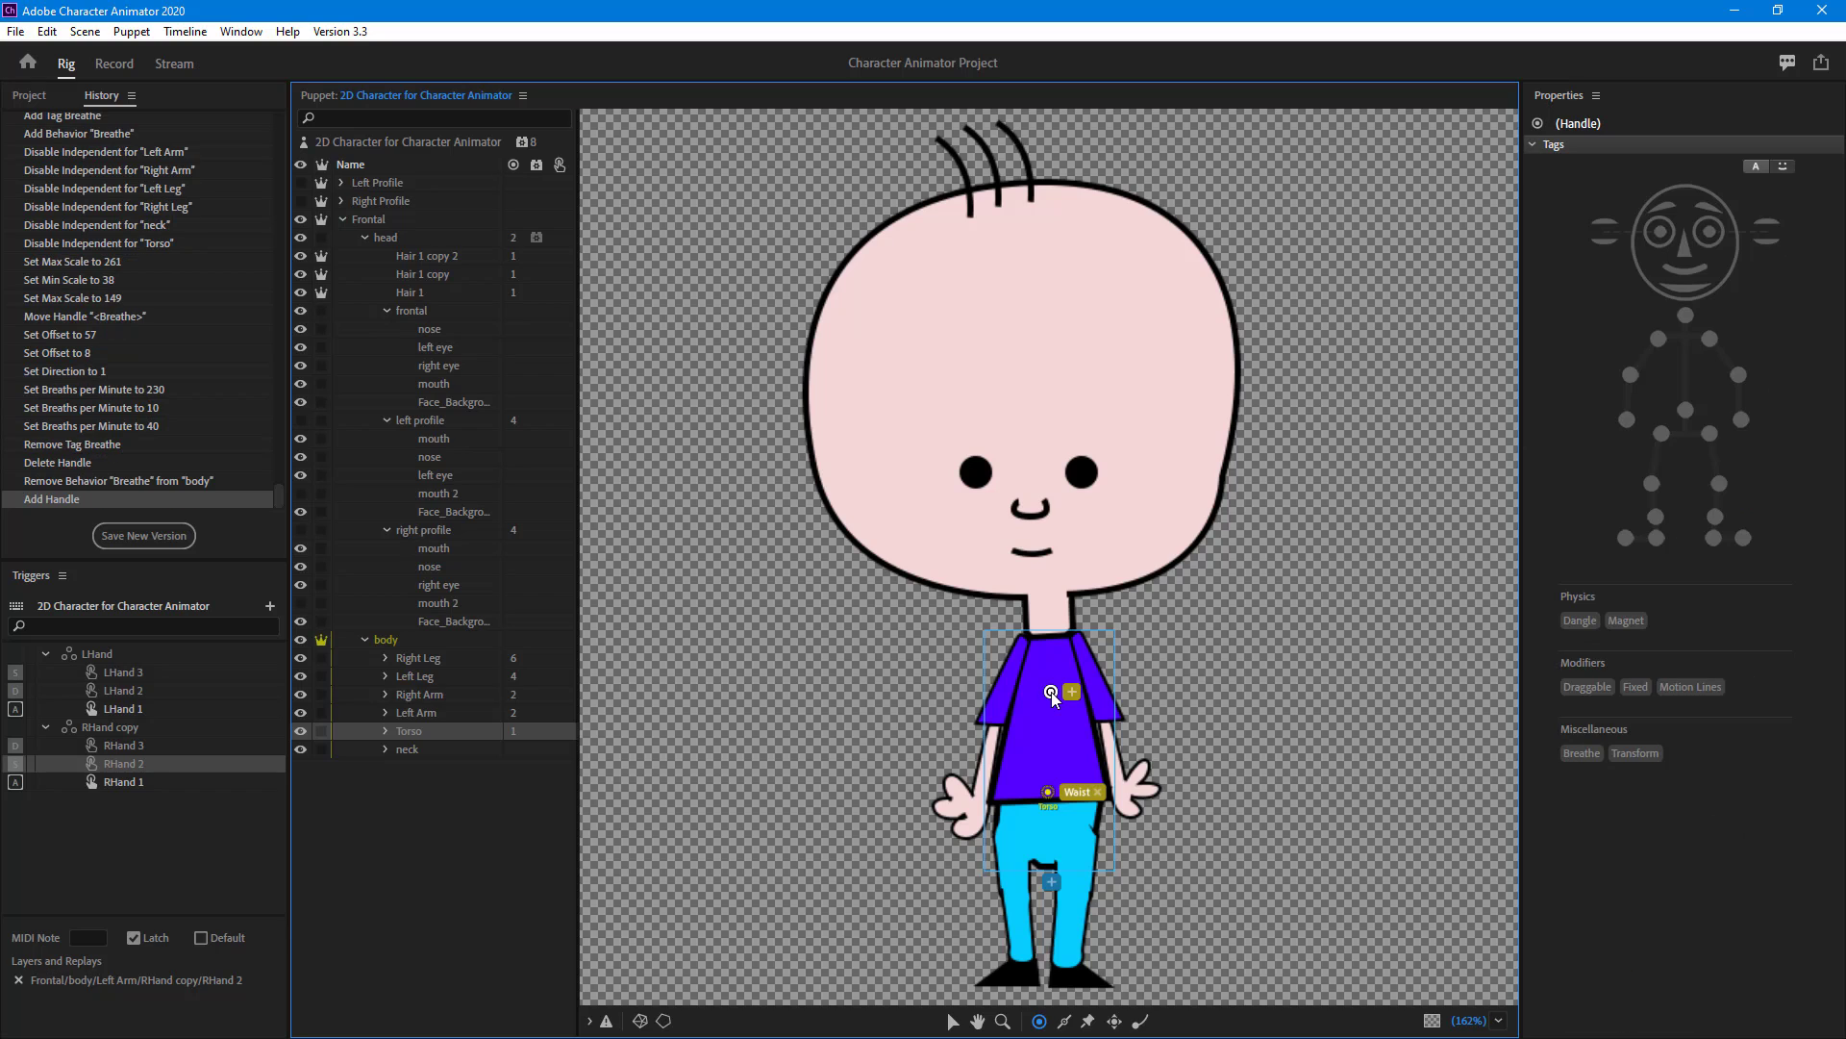
left_click(1581, 753)
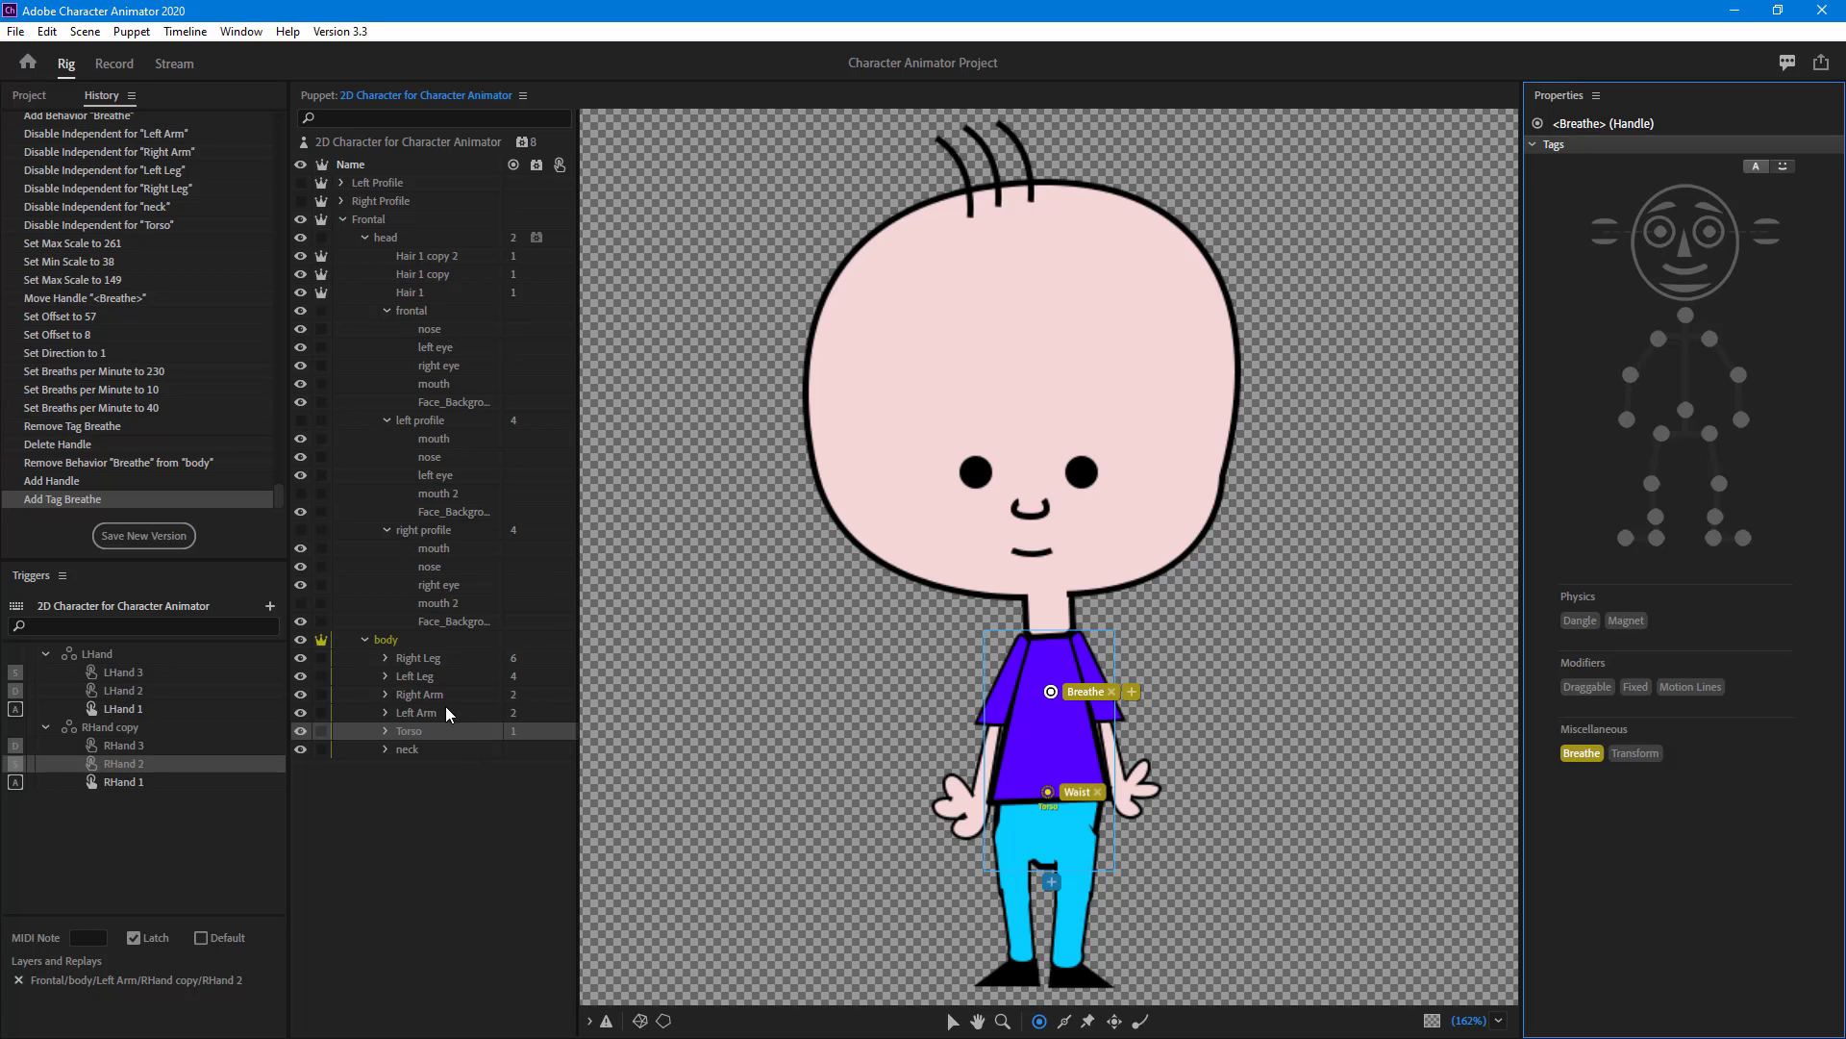
Step: Select the body group and add a Breathe behavior from the Behaviors list
left_click(386, 639)
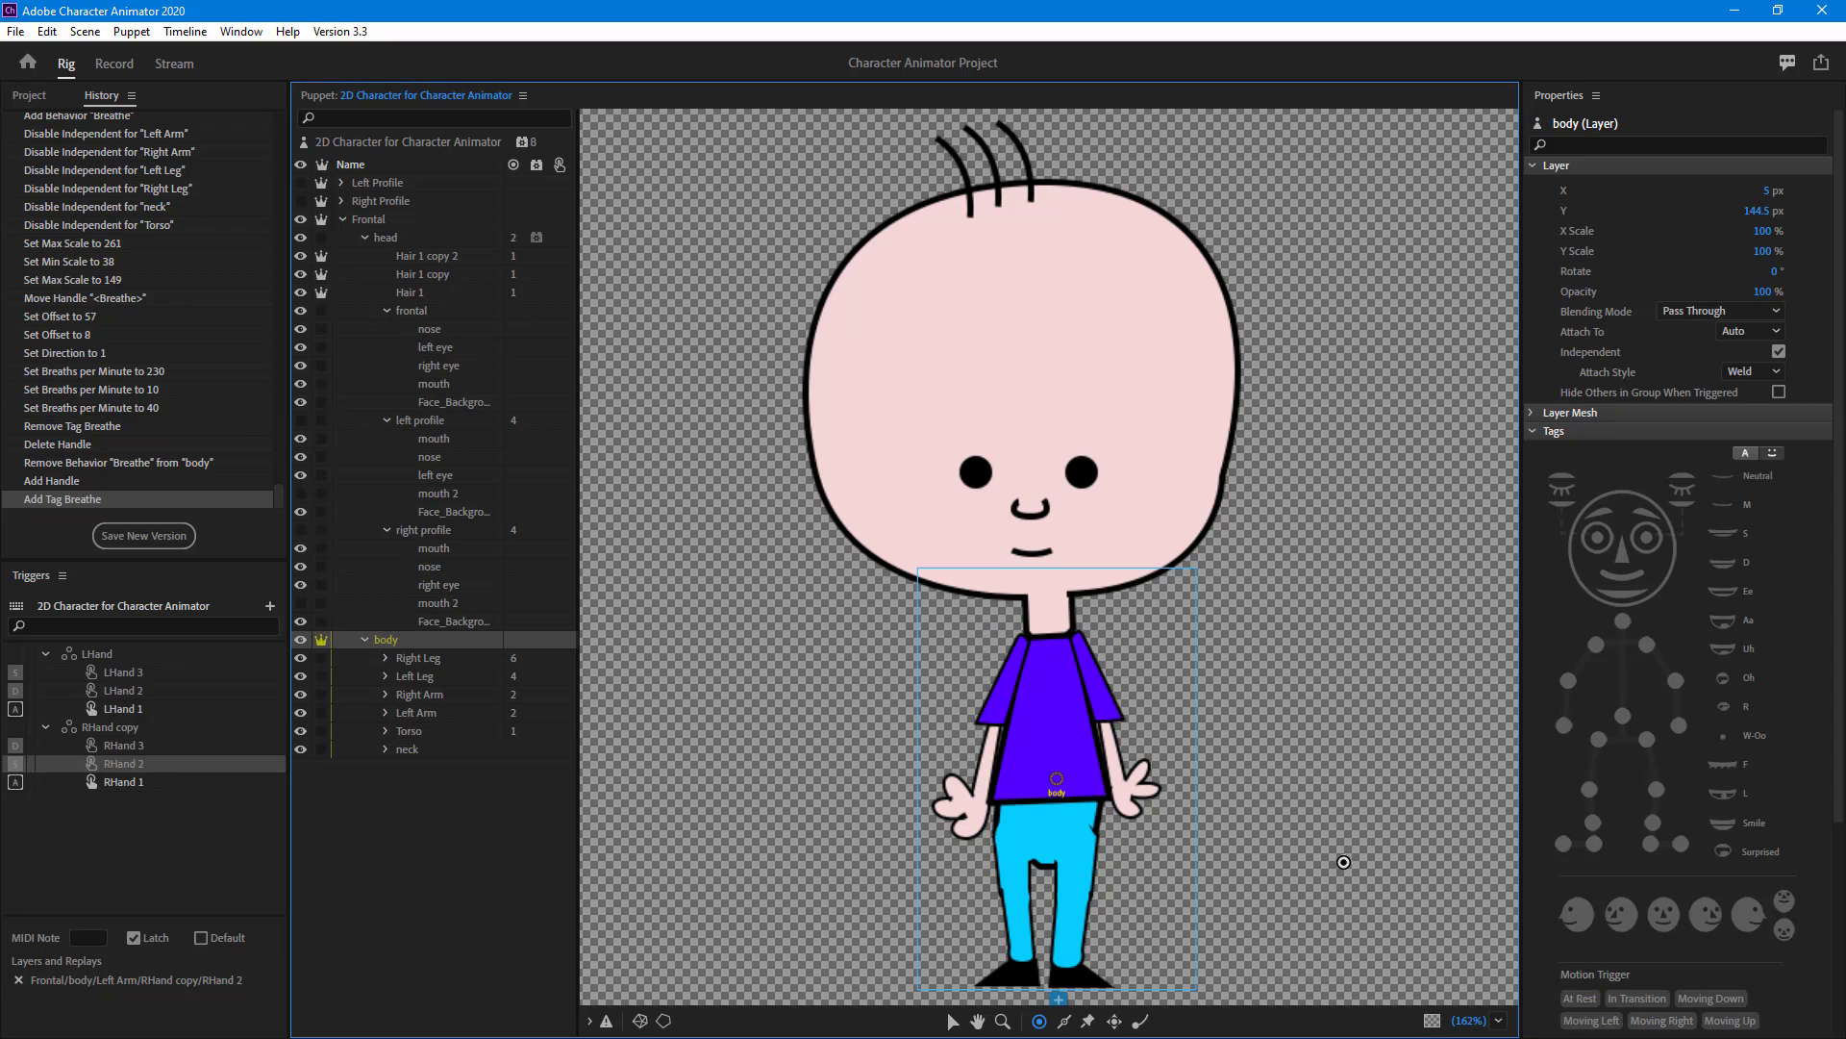
scroll(1777, 706, "down", 3)
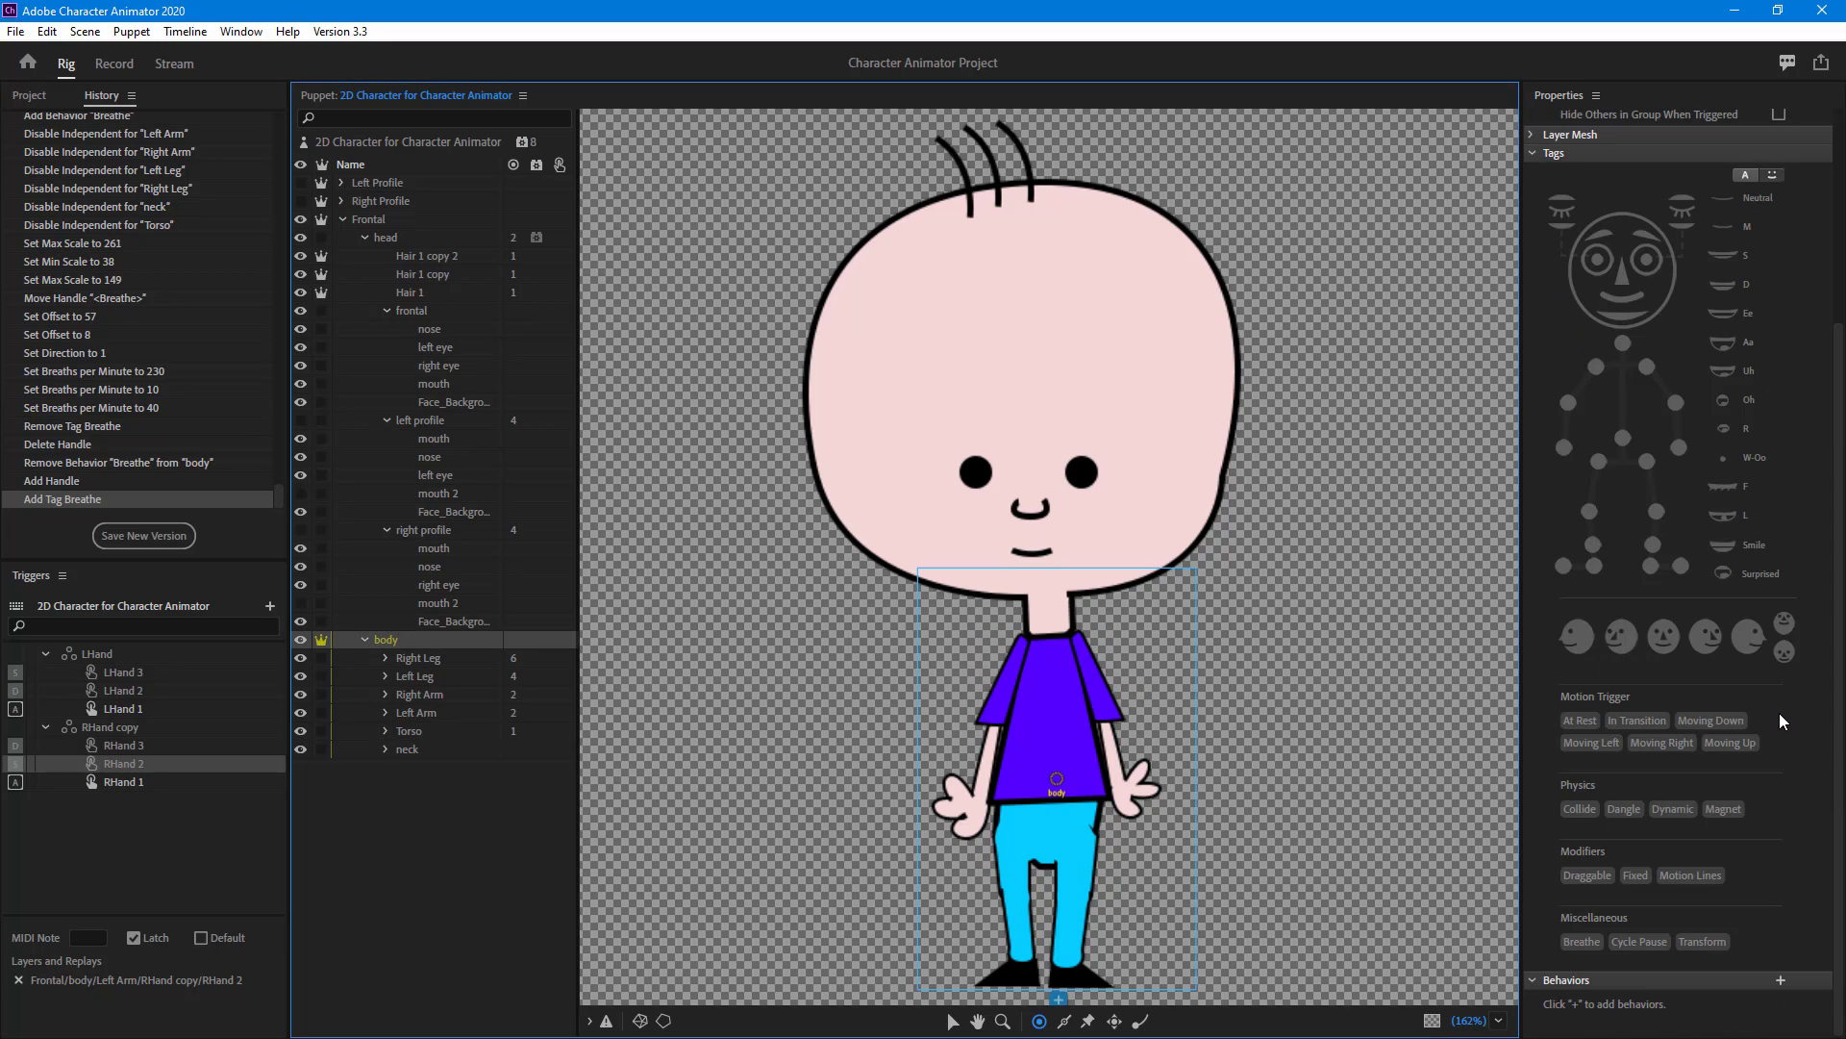
left_click(1779, 981)
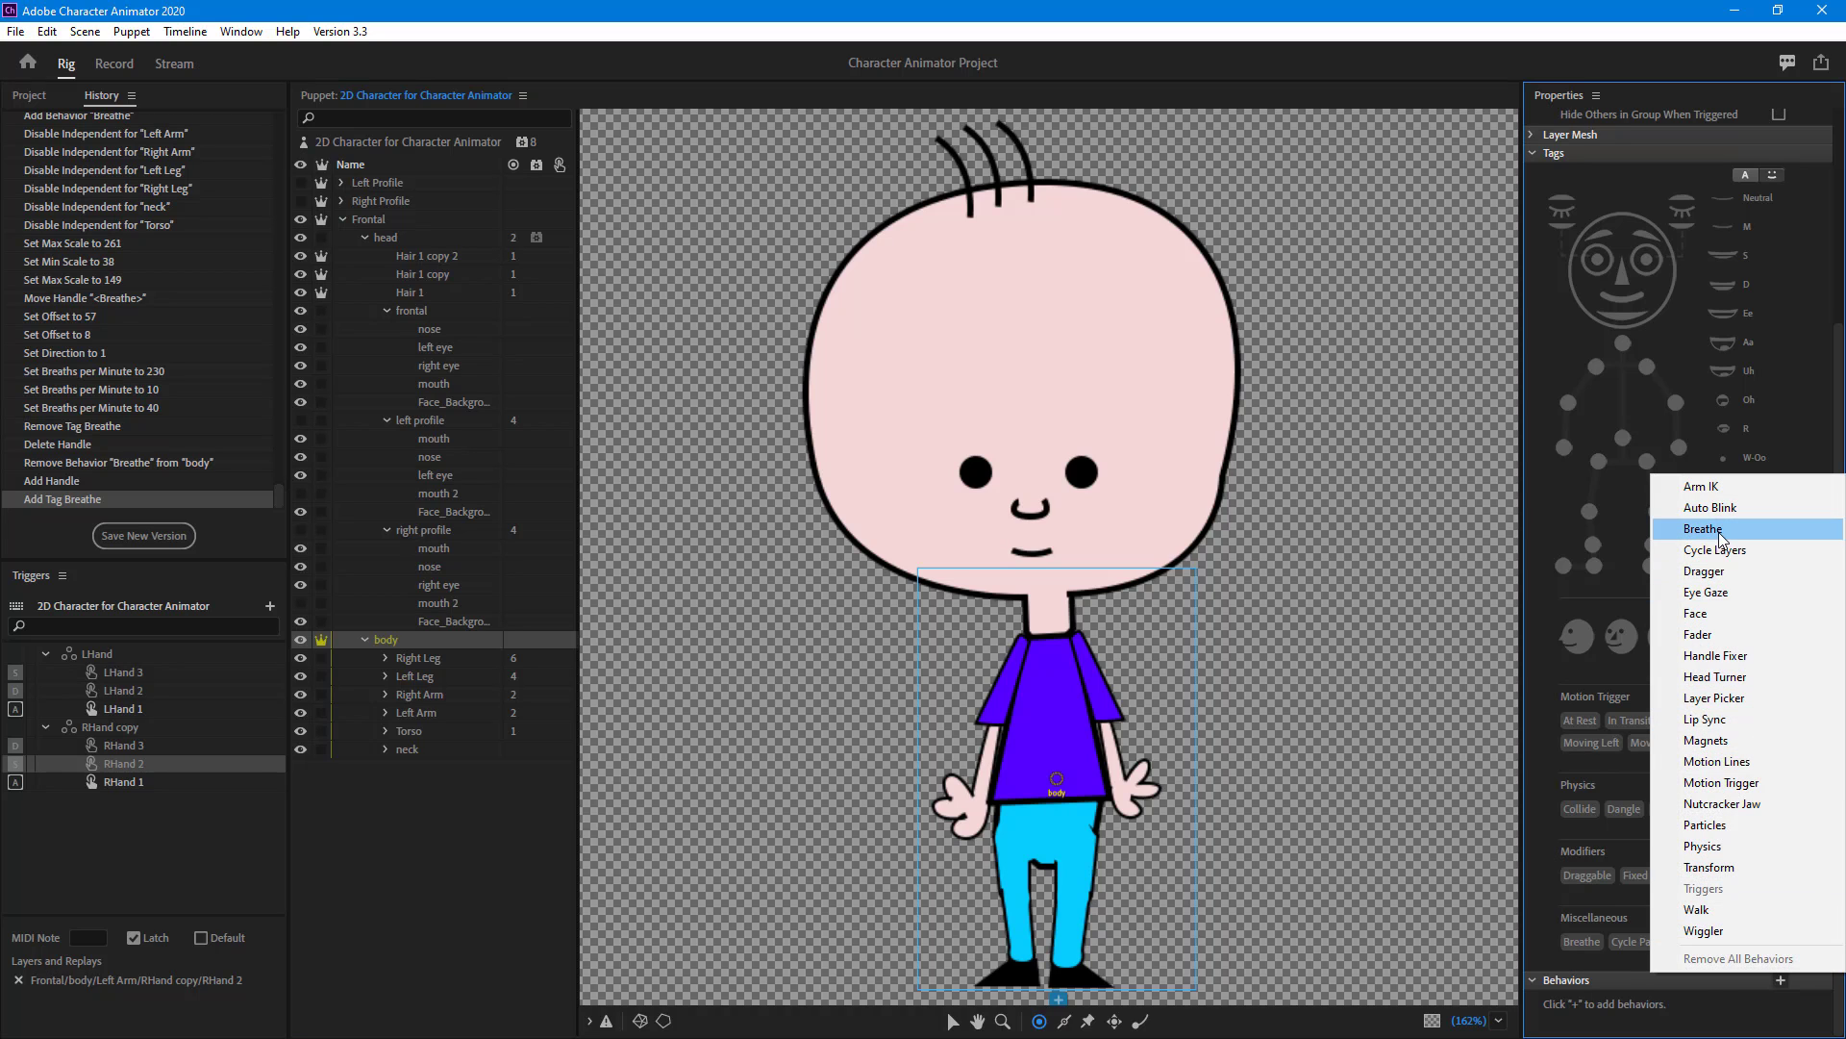
left_click(1718, 530)
scroll(1660, 763, "down", 2)
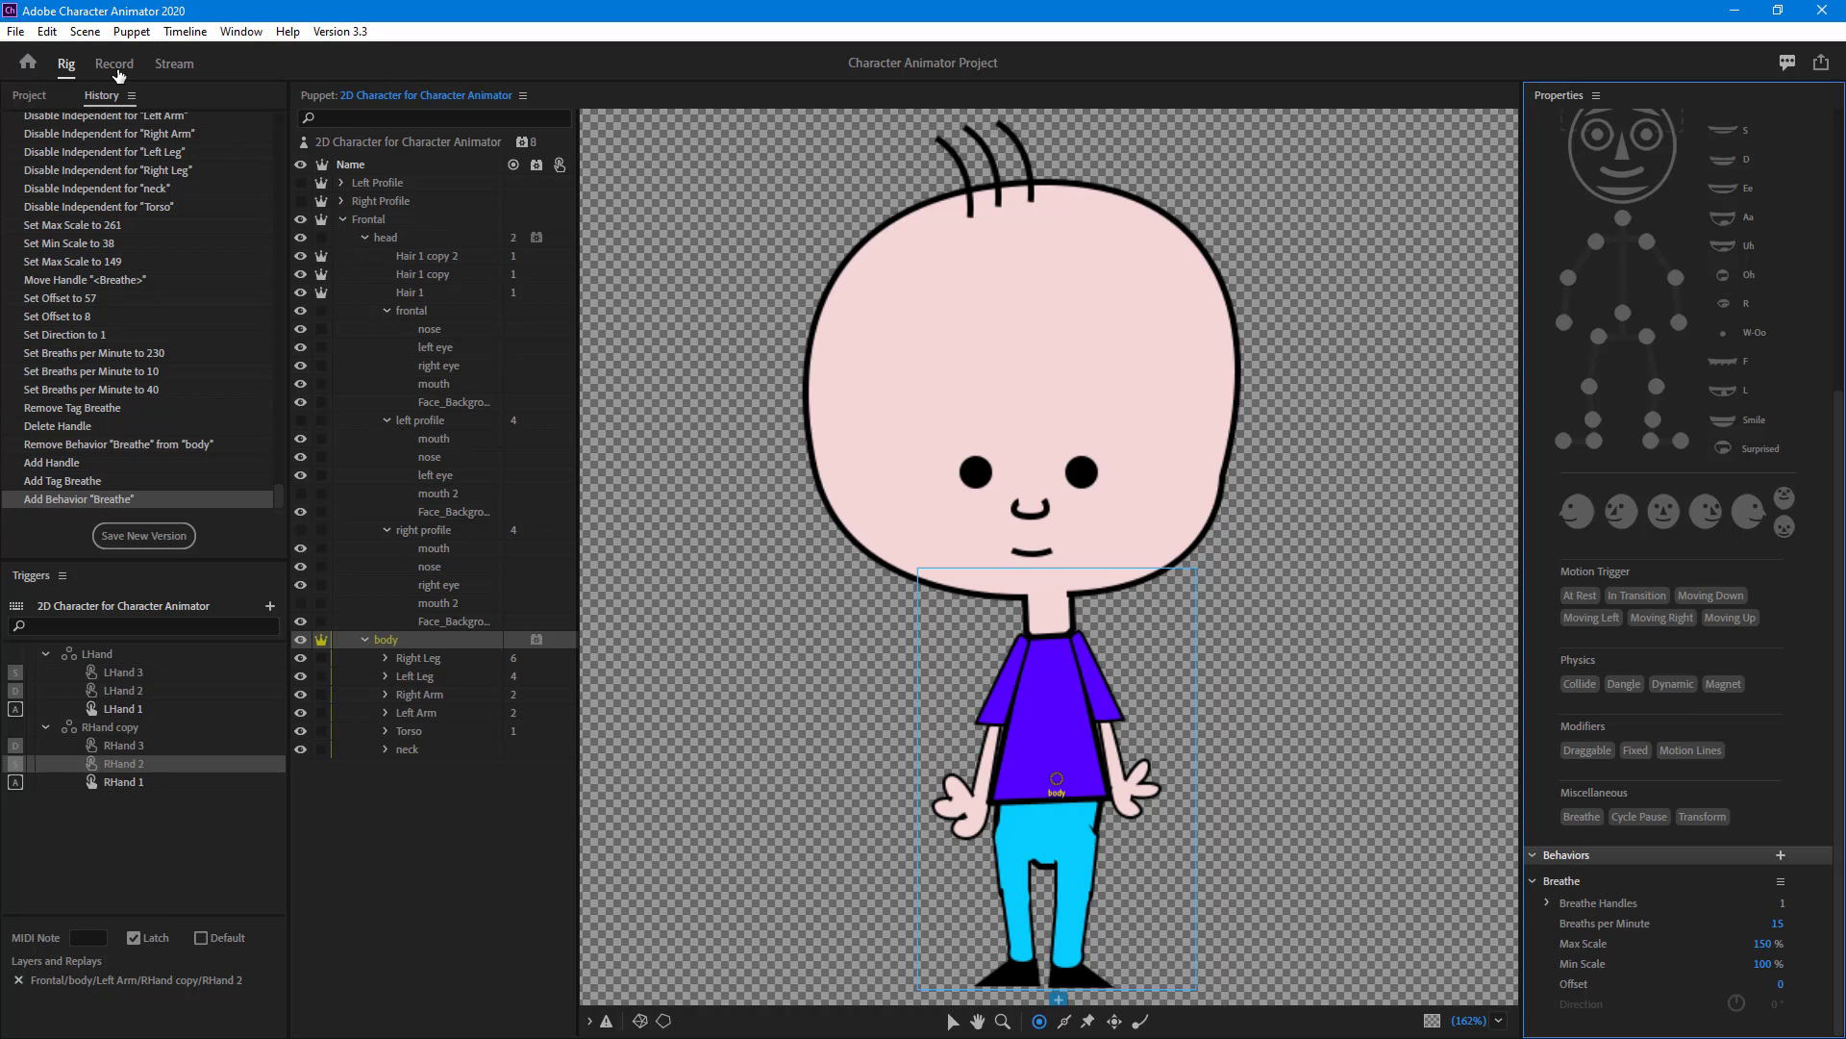
Step: Return to Scene 1 in Record mode and zoom in to about 211% on the torso
left_click(115, 67)
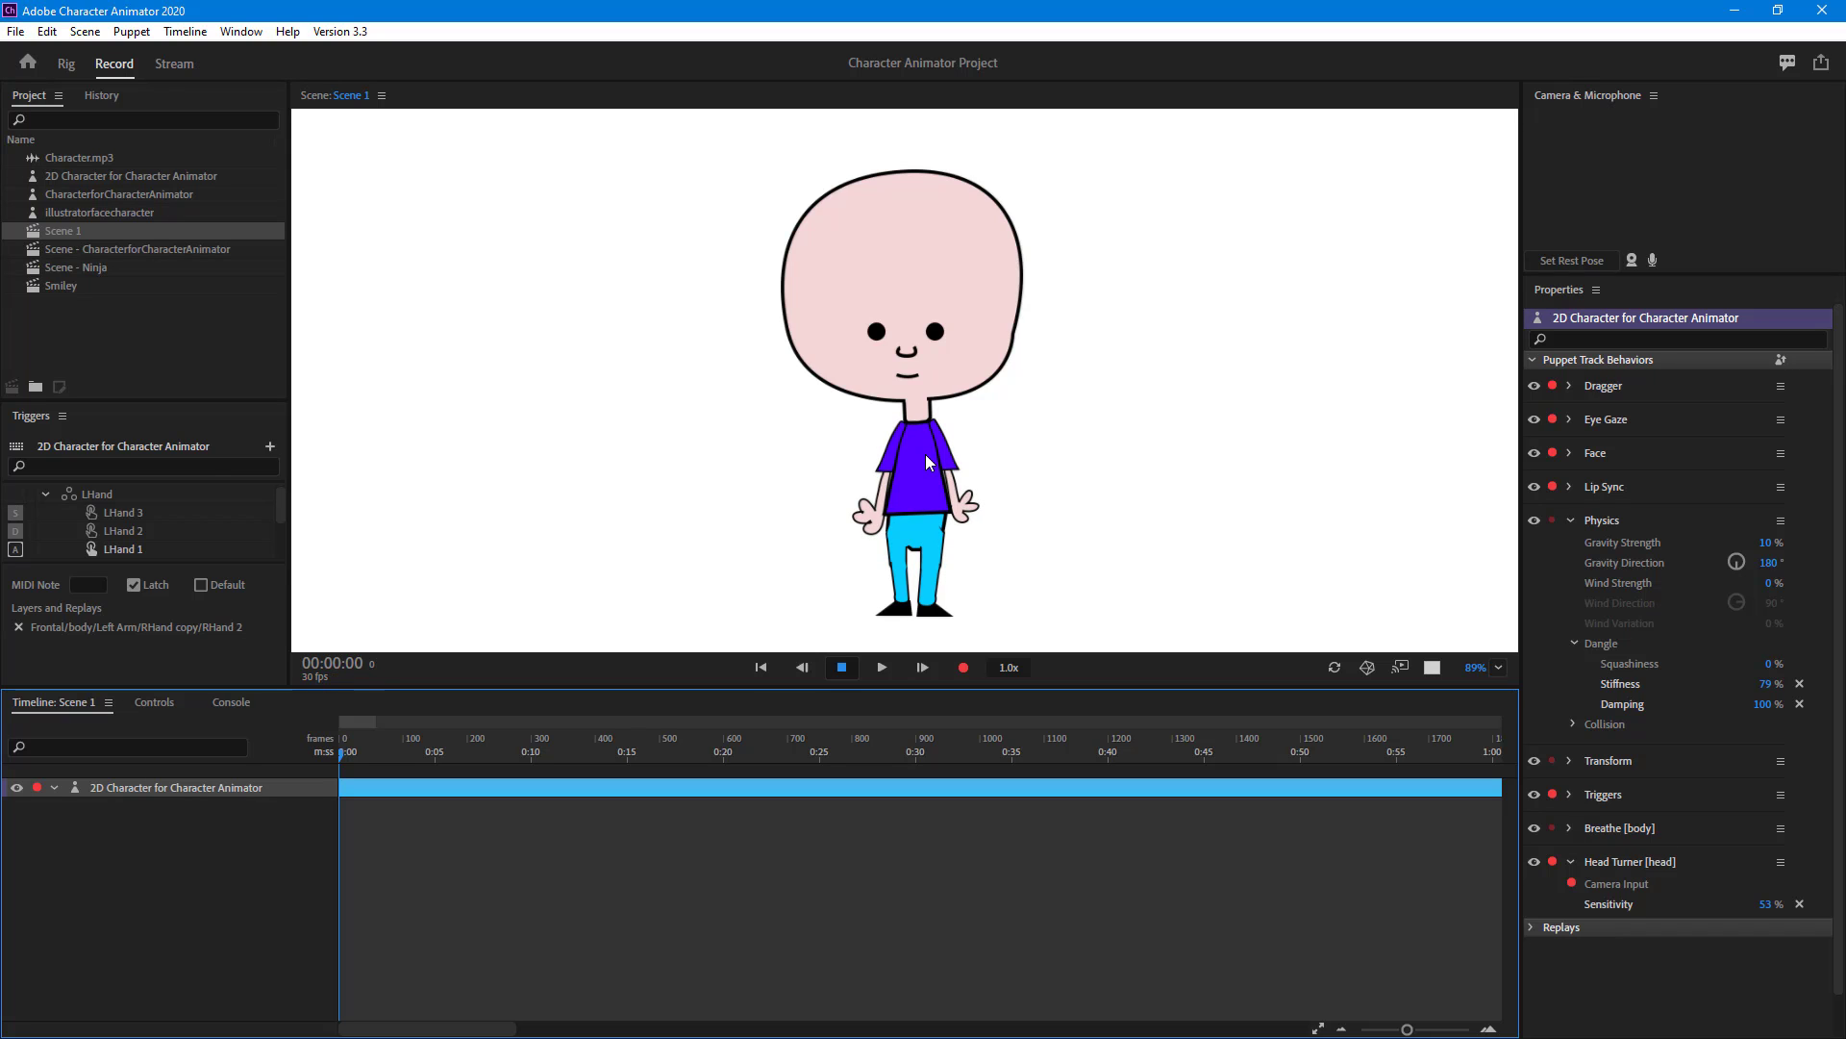
scroll(929, 452, "up", 5)
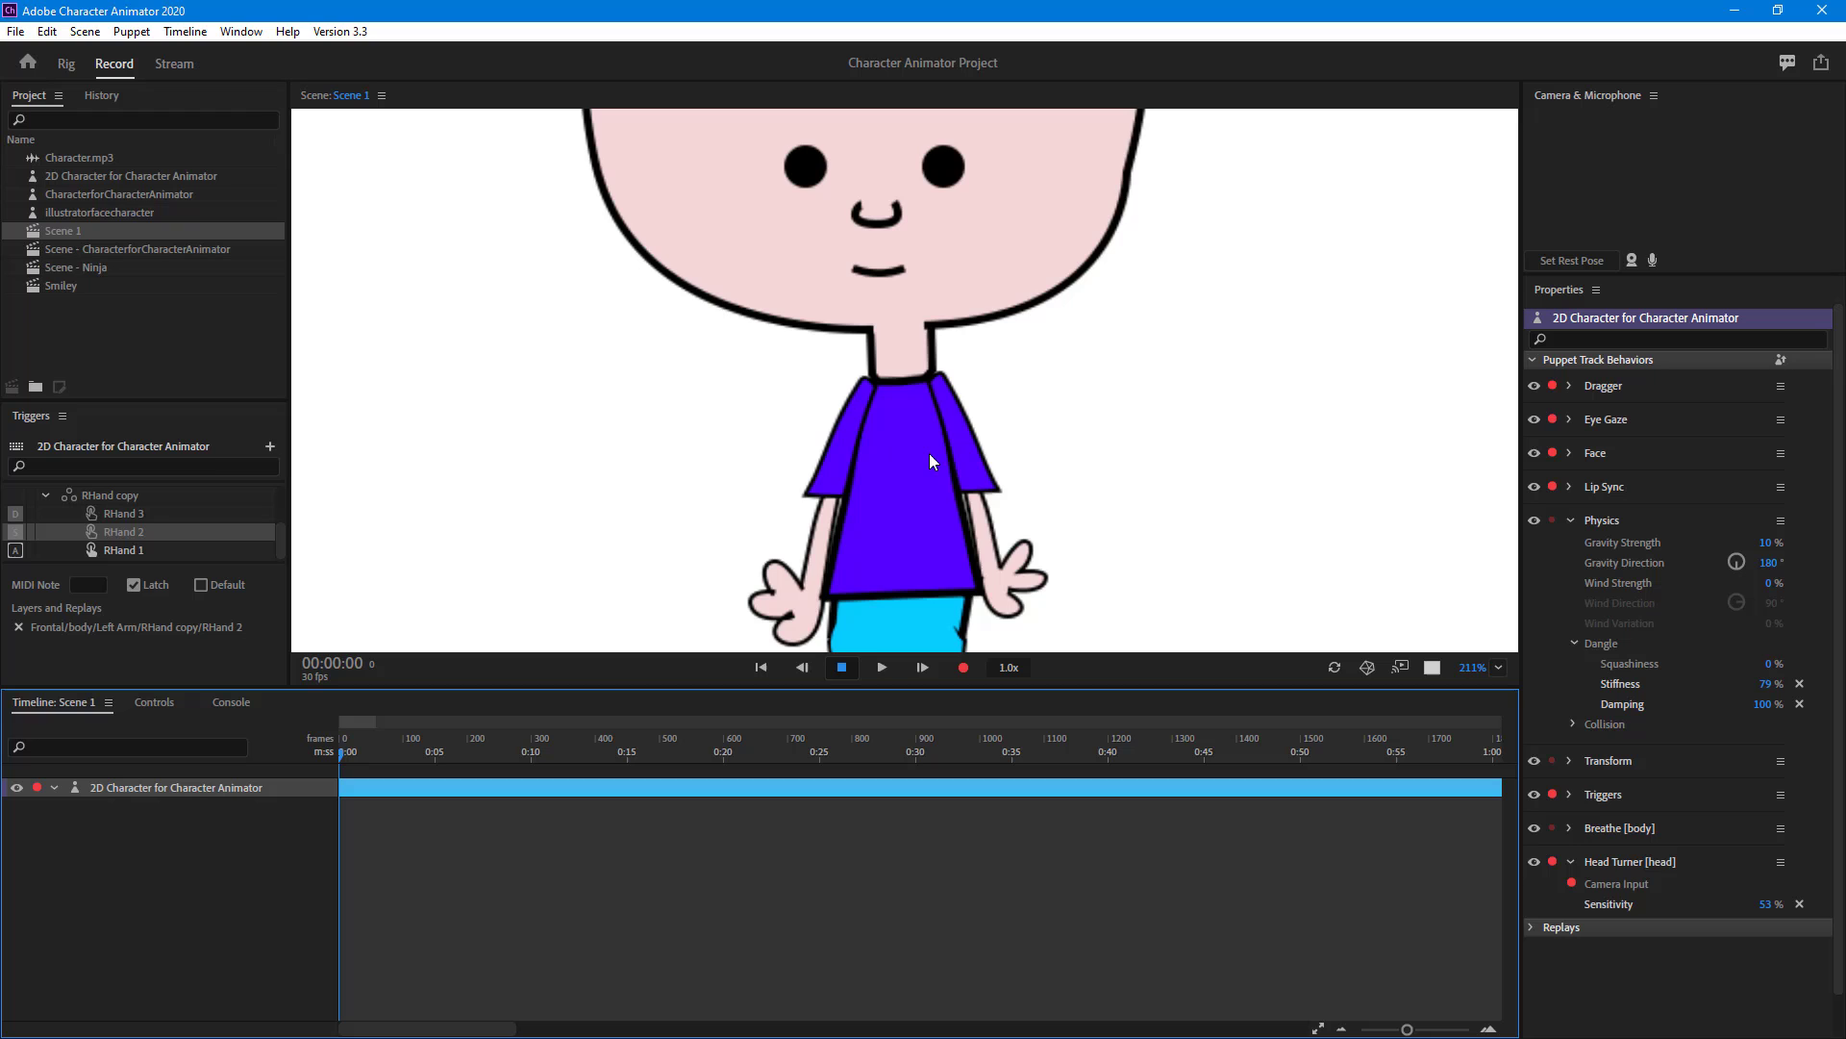
left_click(67, 63)
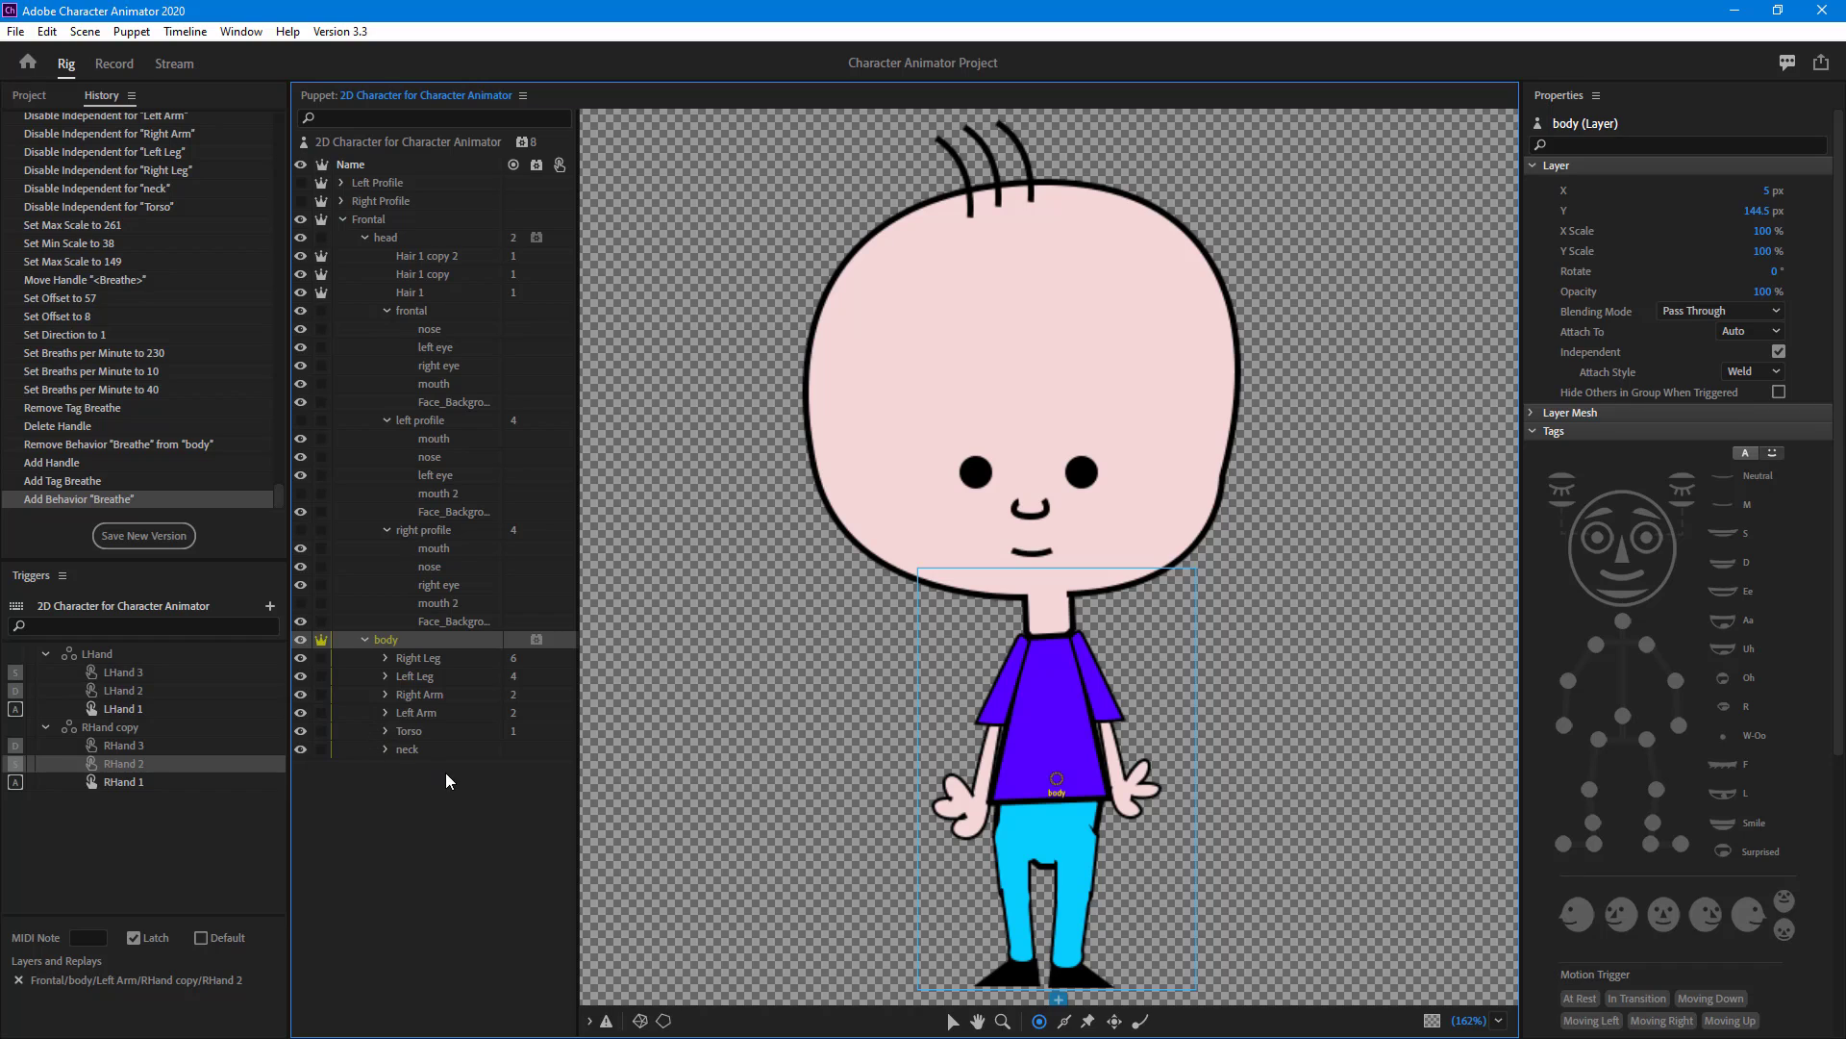
left_click(321, 694)
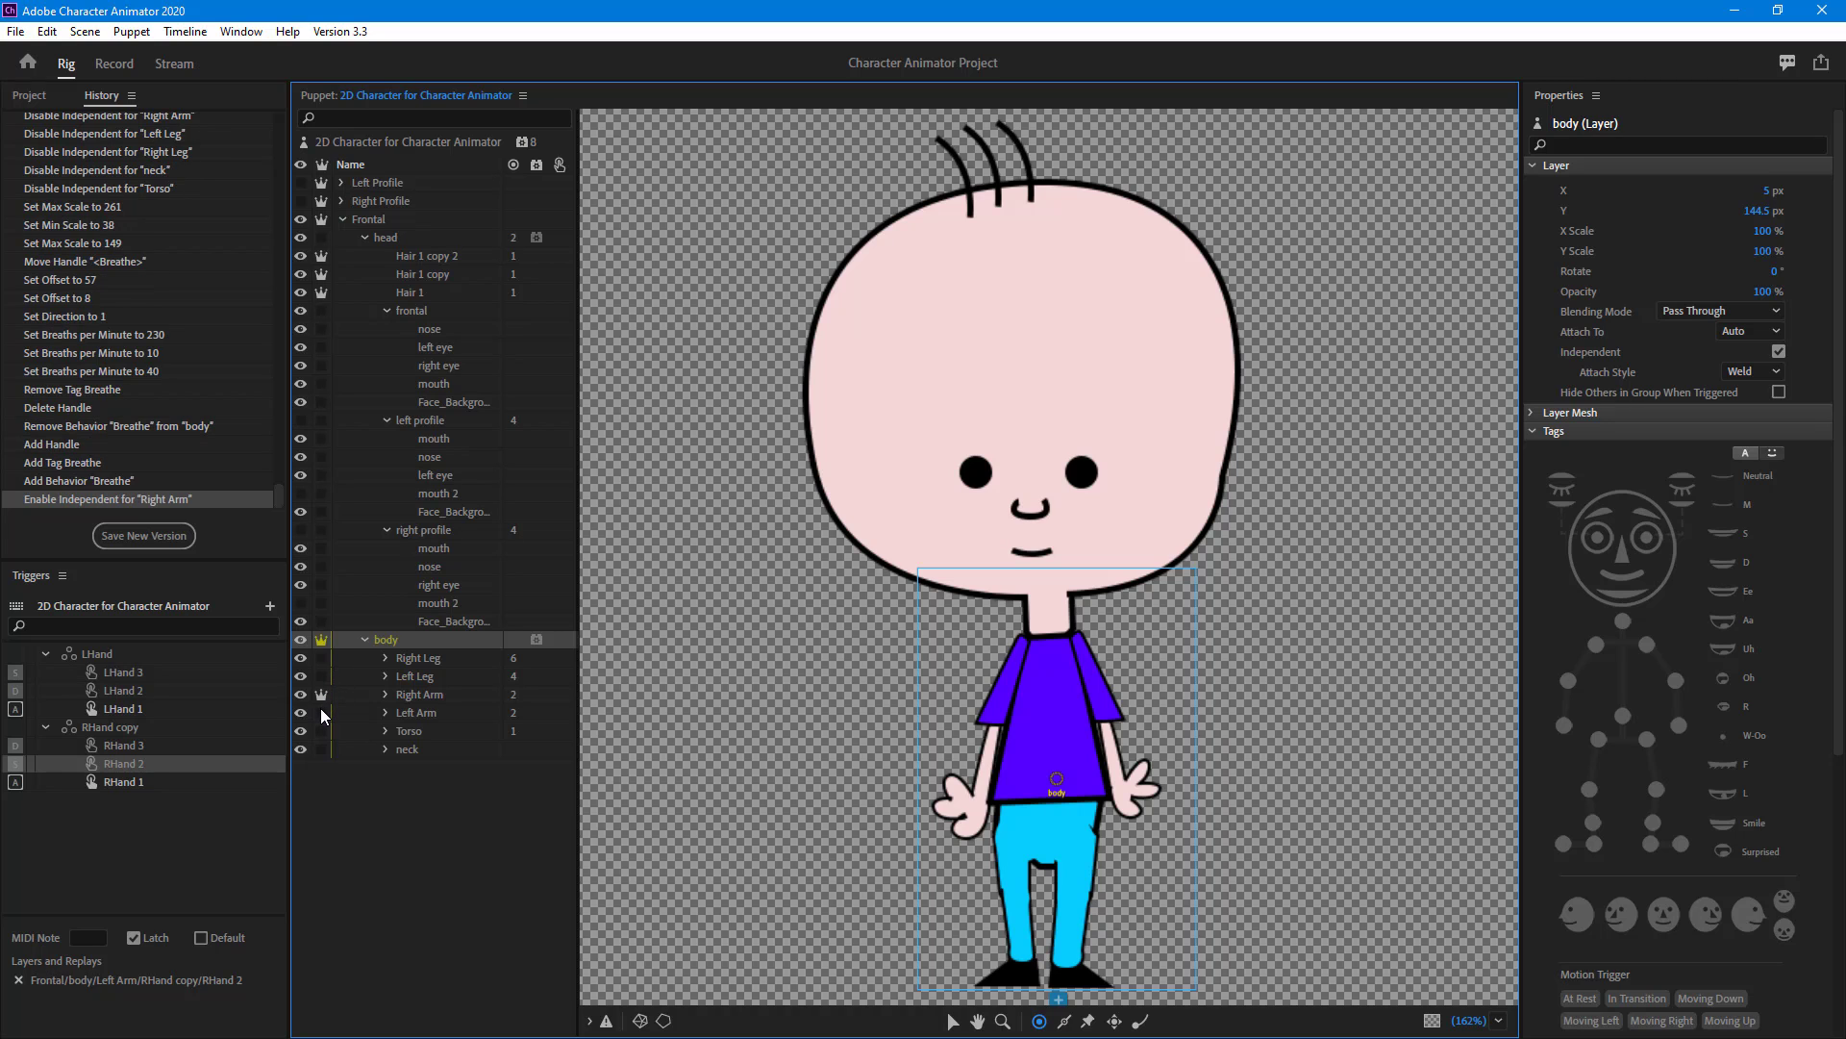
left_click(320, 712)
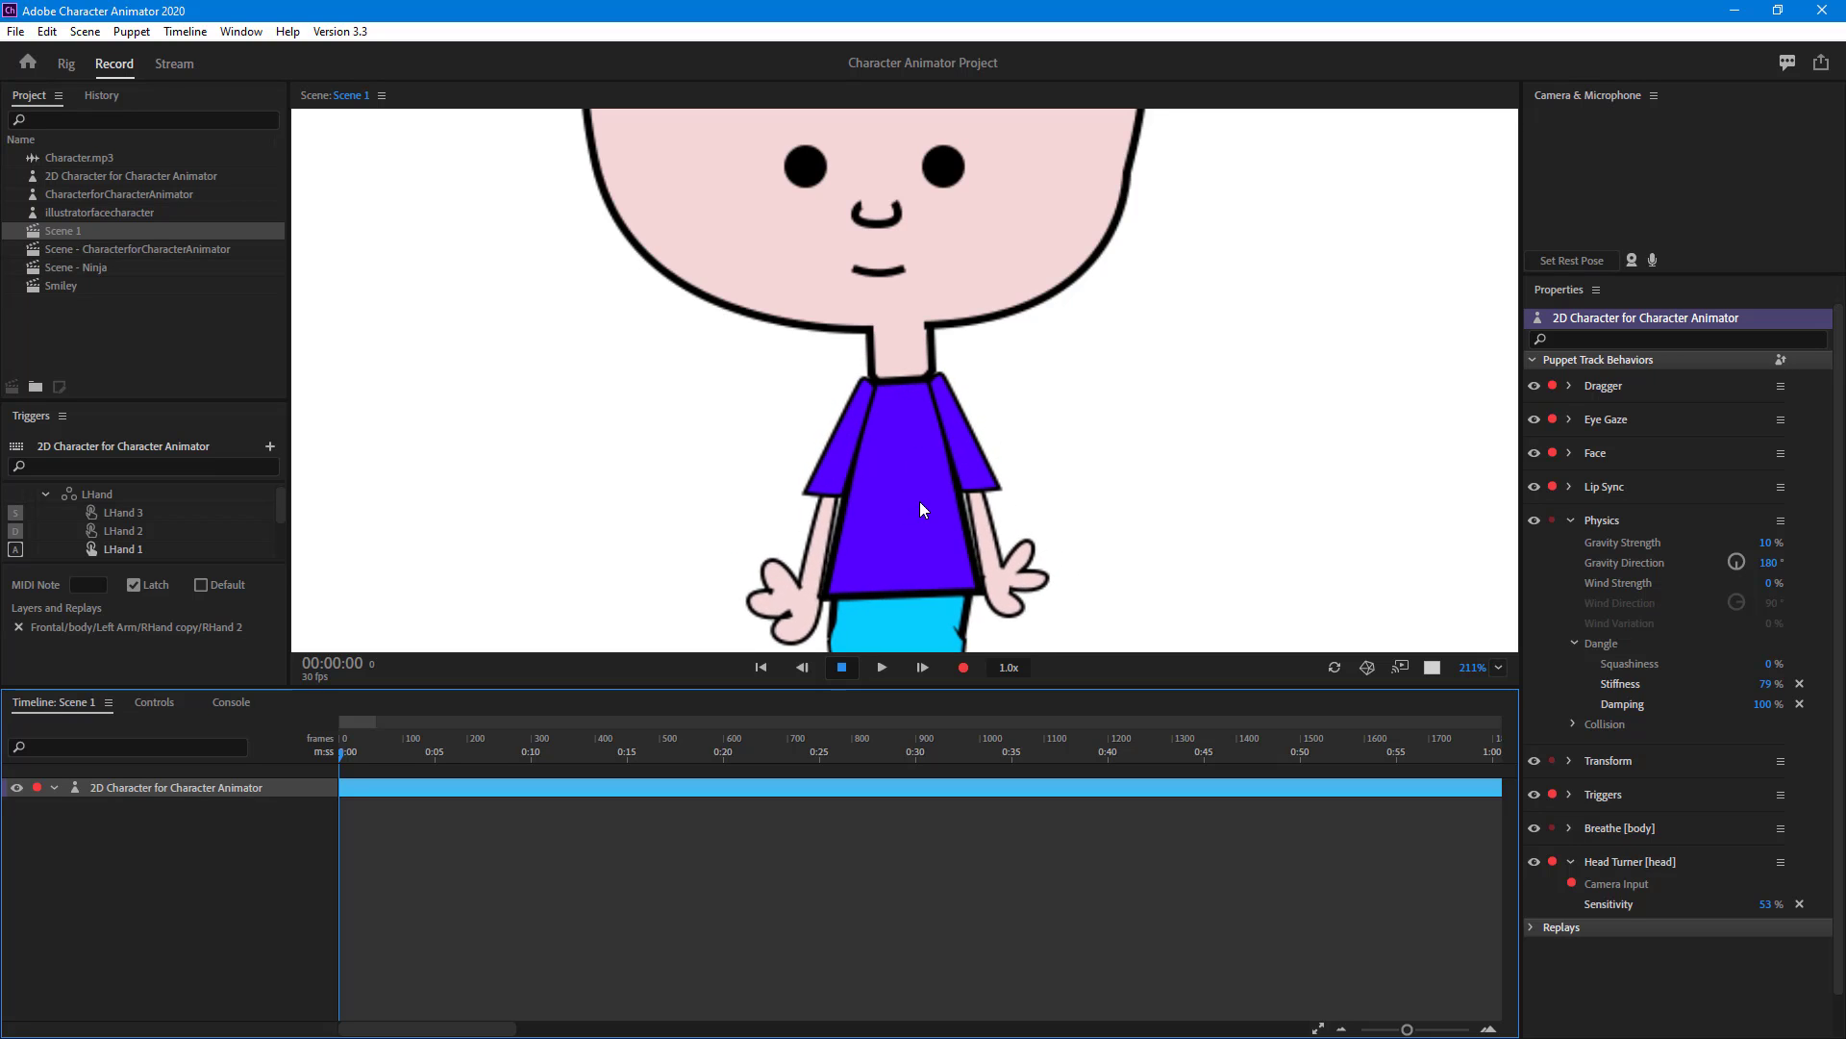
left_click(92, 94)
key("ctrl+1")
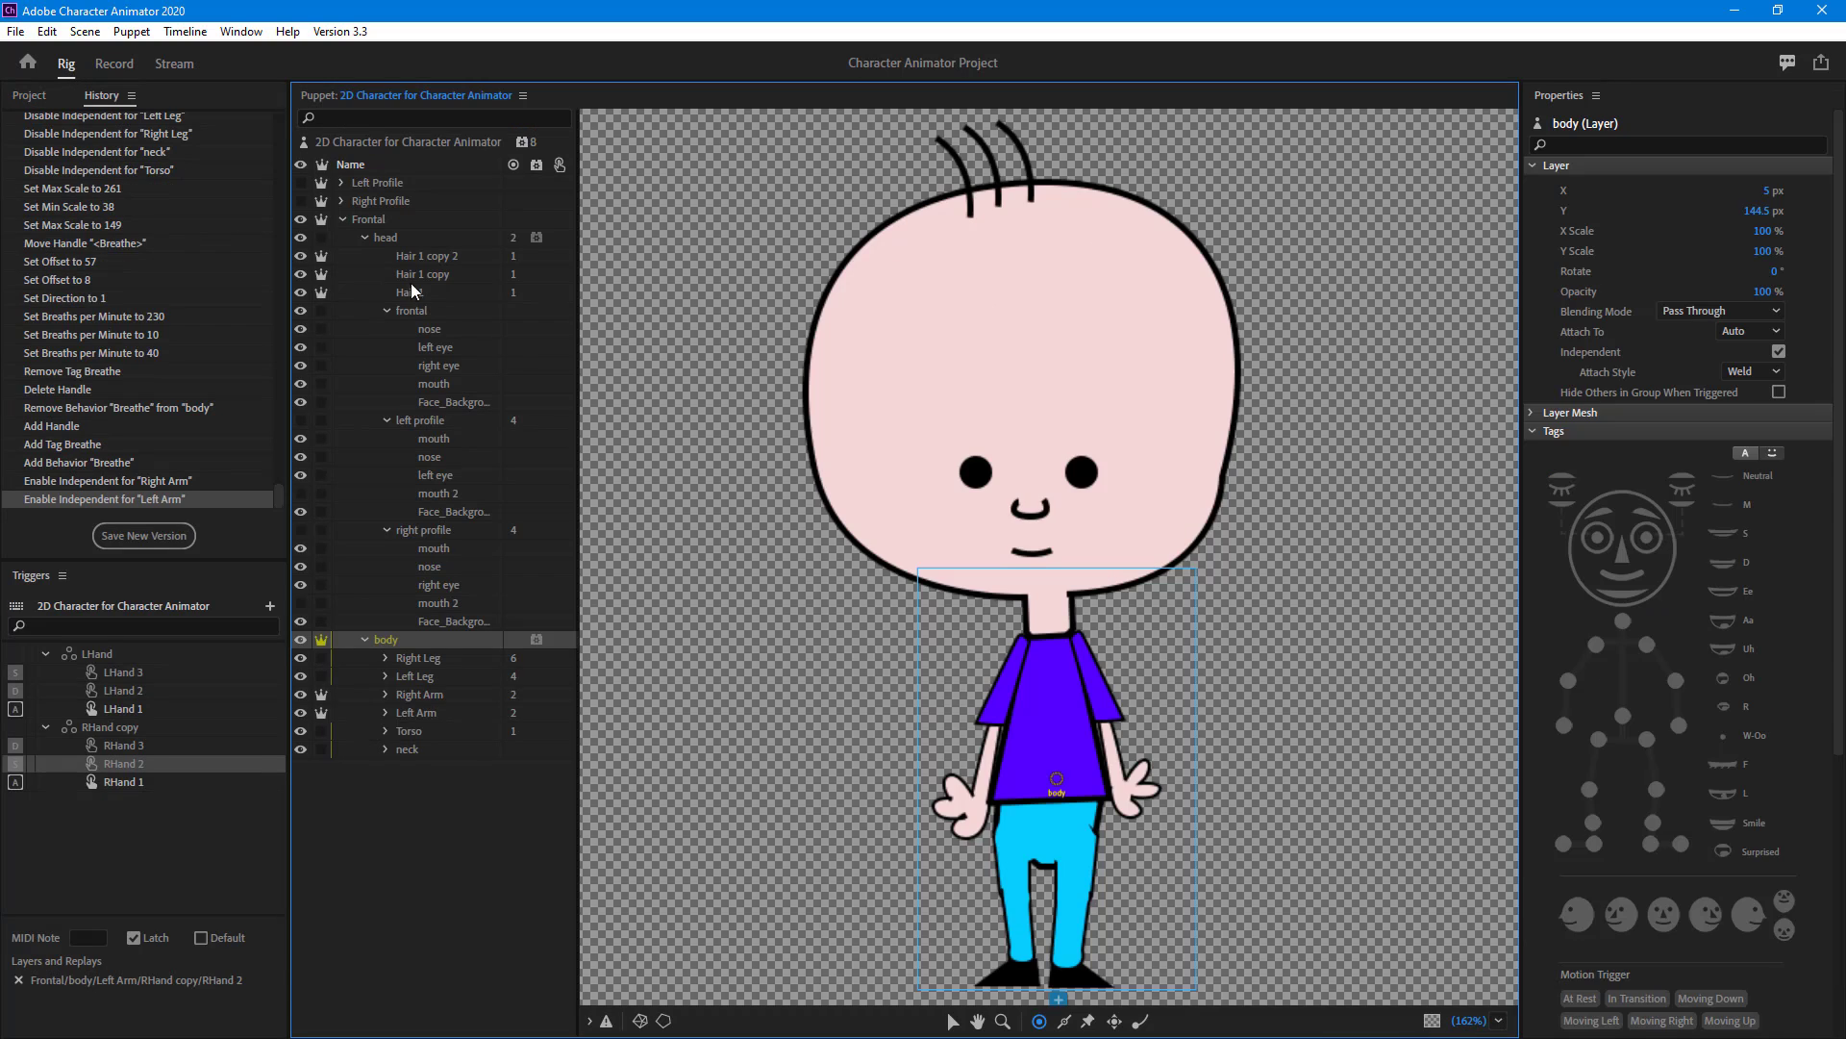
left_click(325, 696)
left_click(320, 714)
left_click(112, 63)
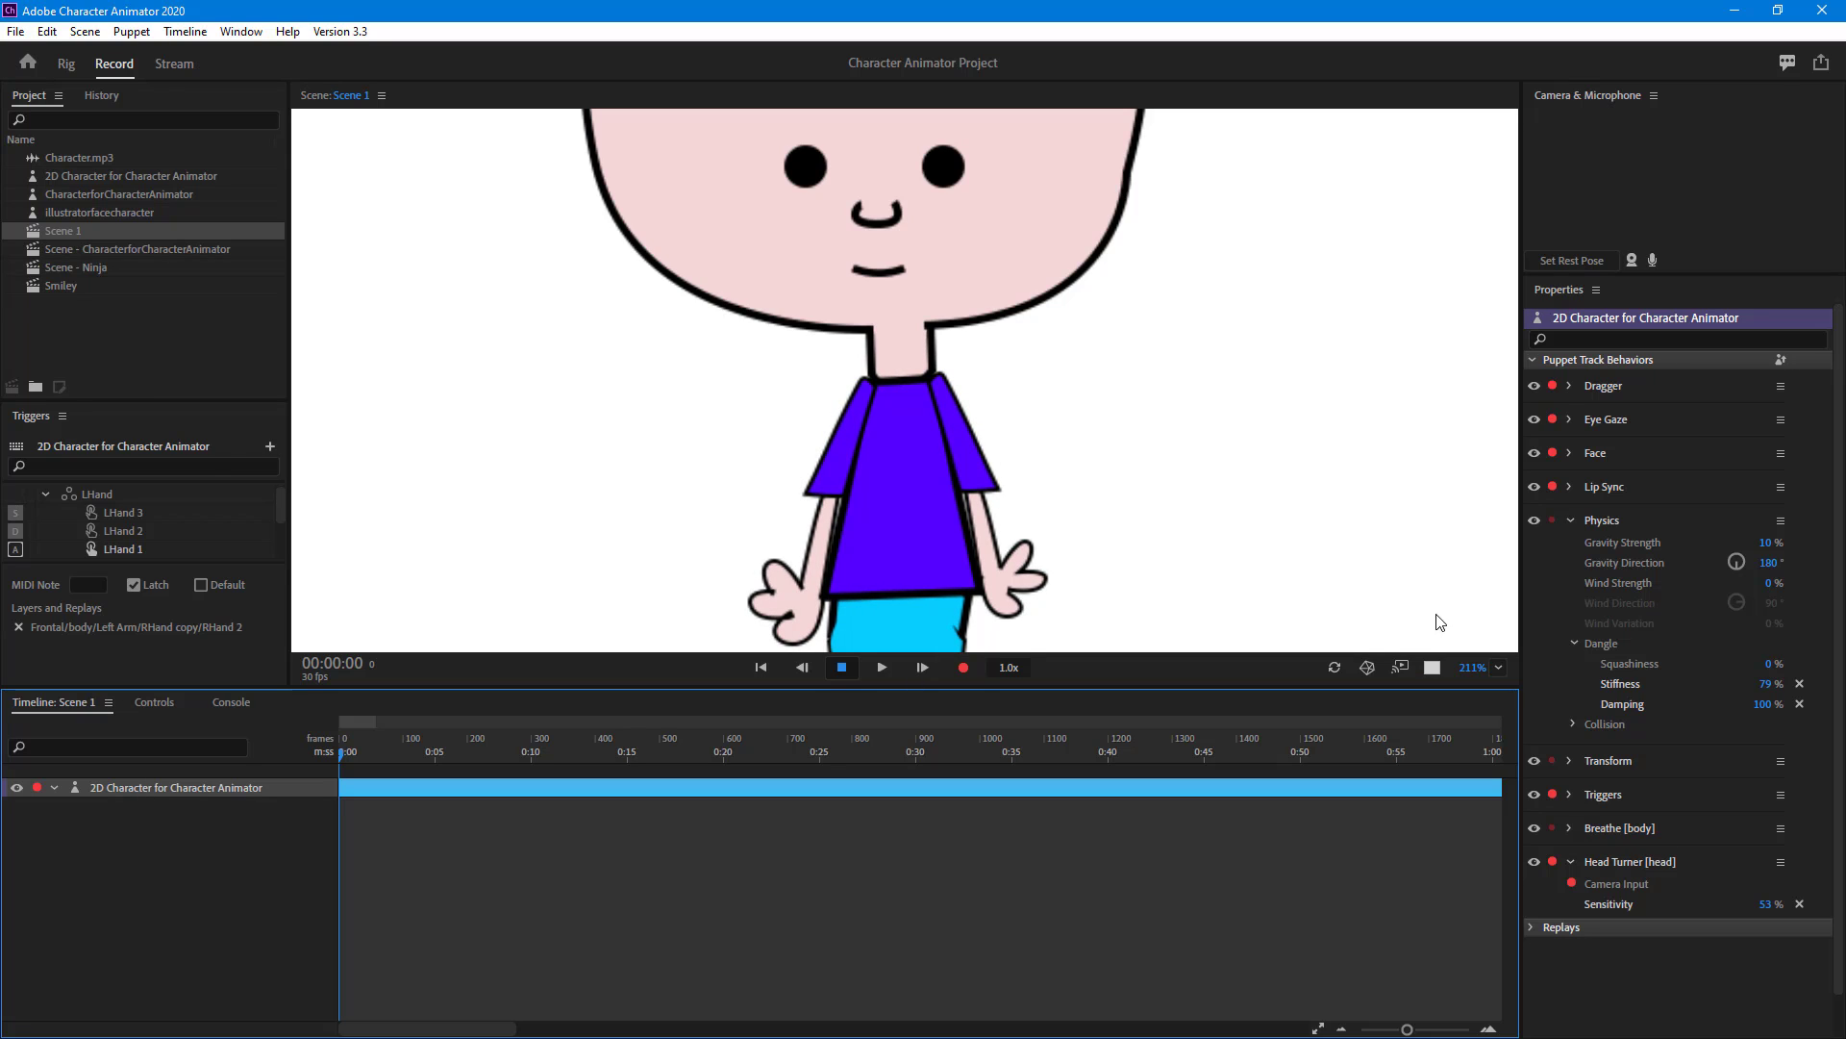
Step: Expand the Breathe [body] settings and set Breaths per Minute to 40
left_click(1572, 829)
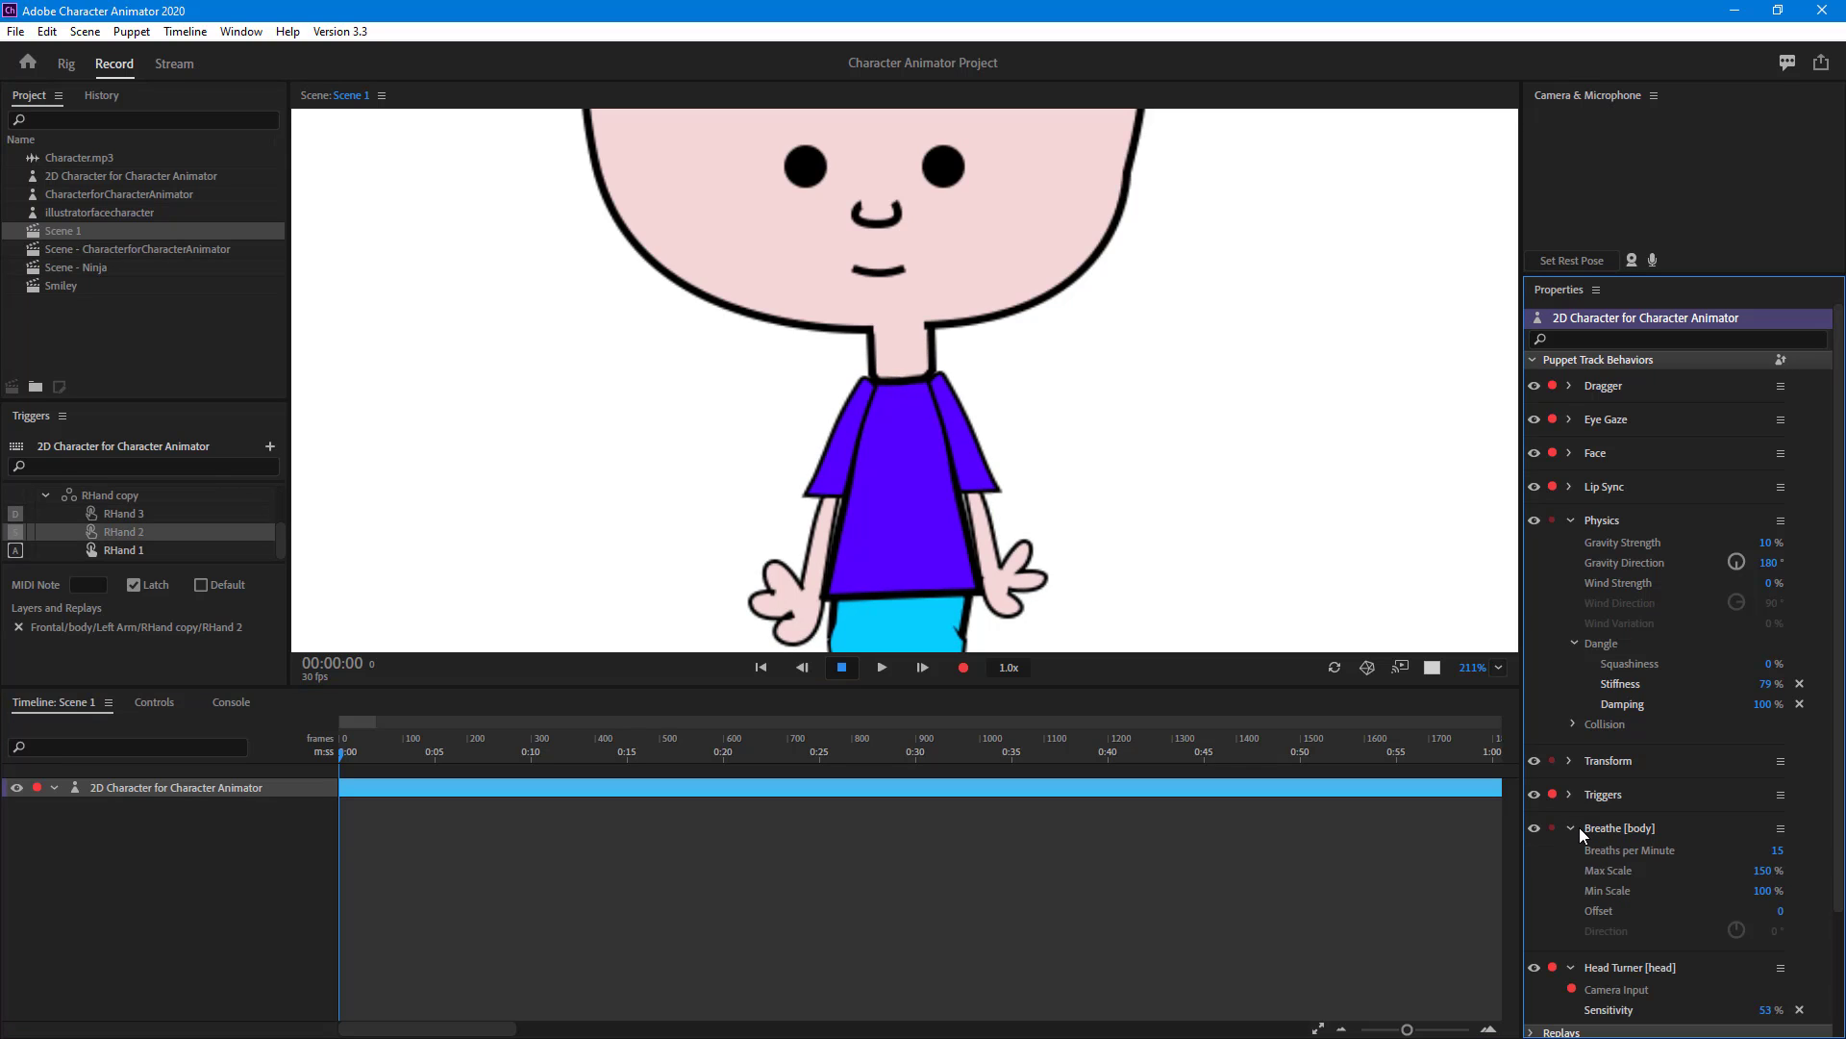
left_click(1778, 852)
type("40")
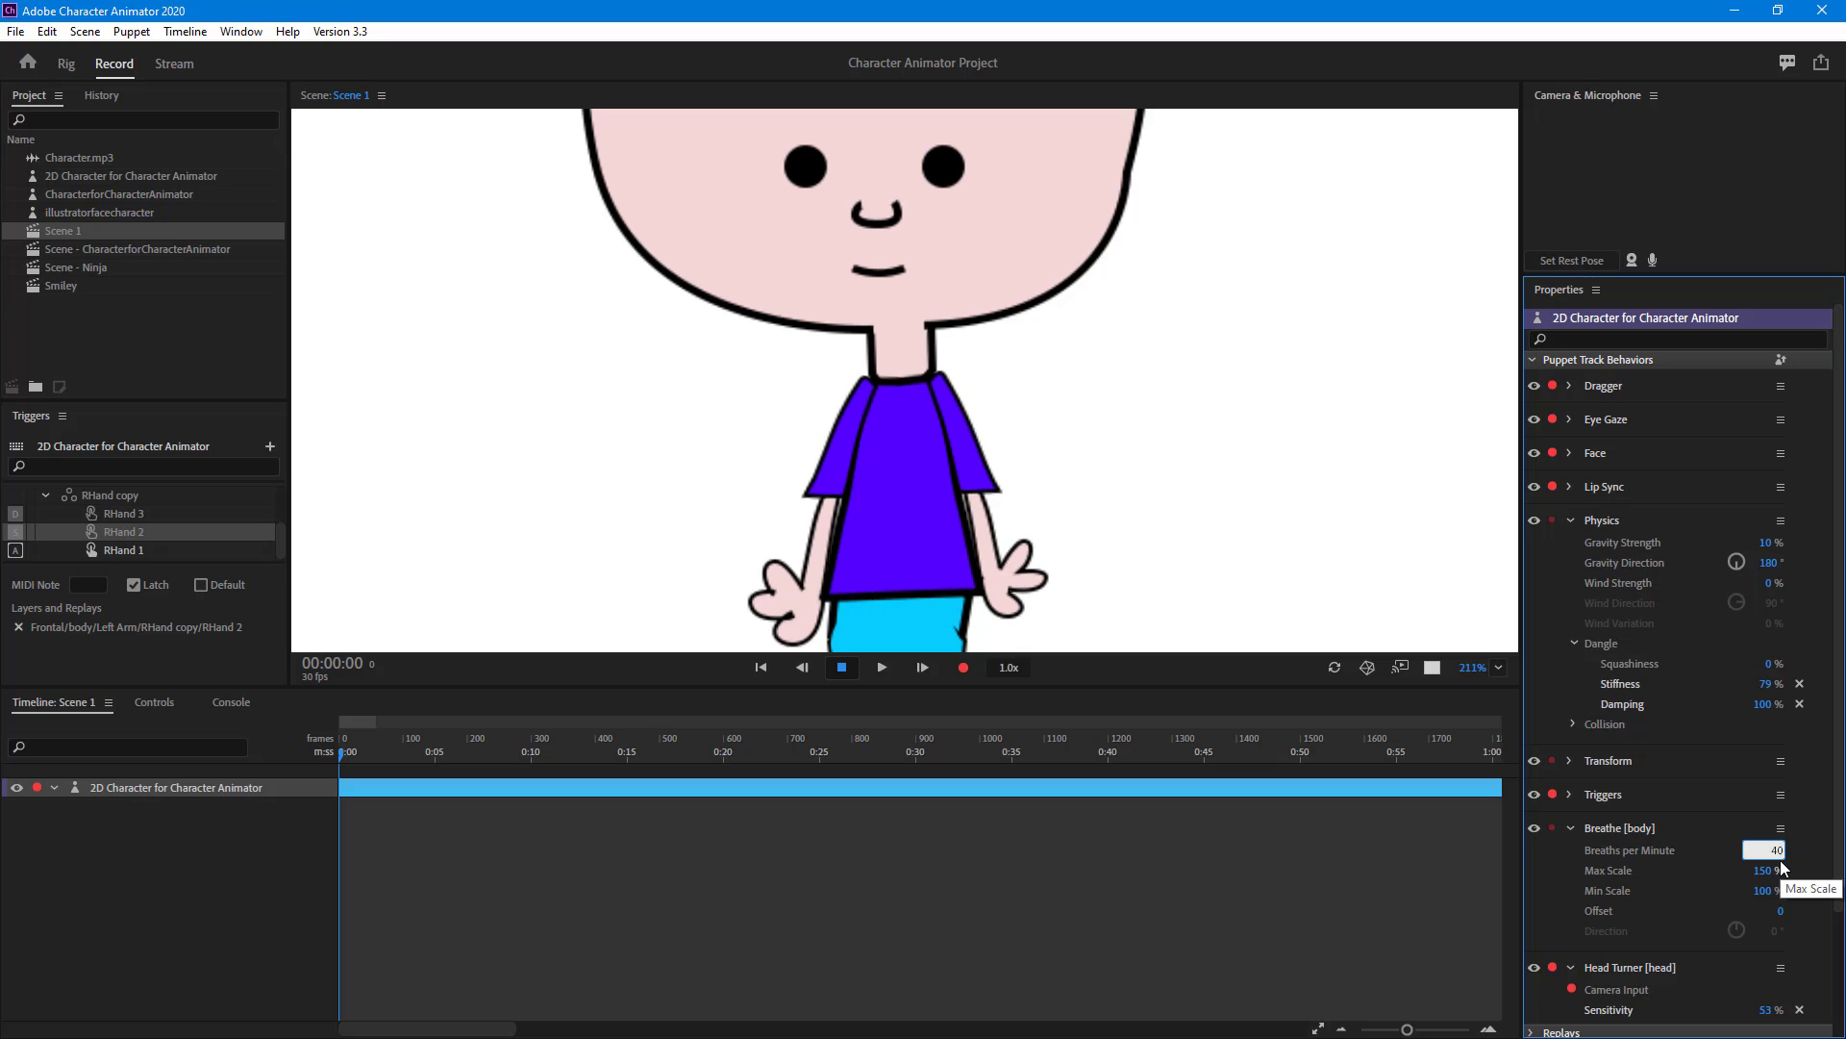
key("Return")
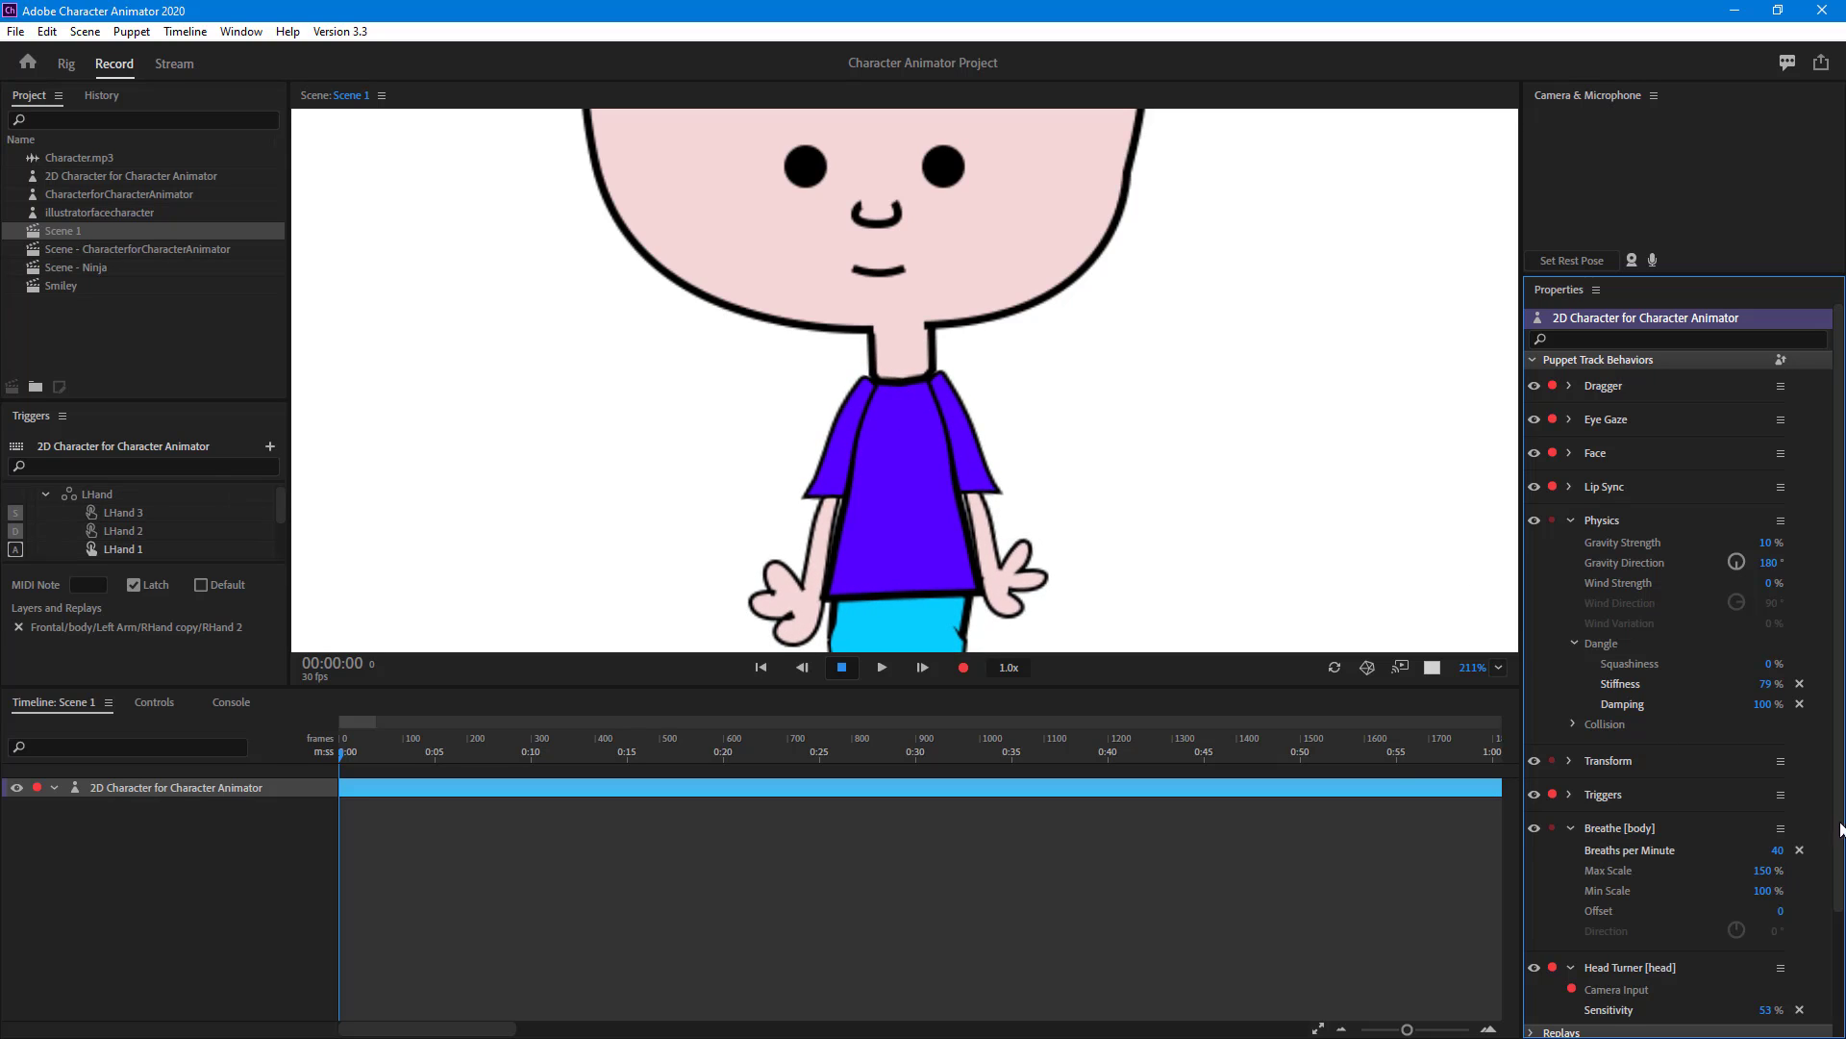
Step: Set the Breathe Max Scale to 120%, correcting an initial entry of 400
left_click(1771, 877)
type("400")
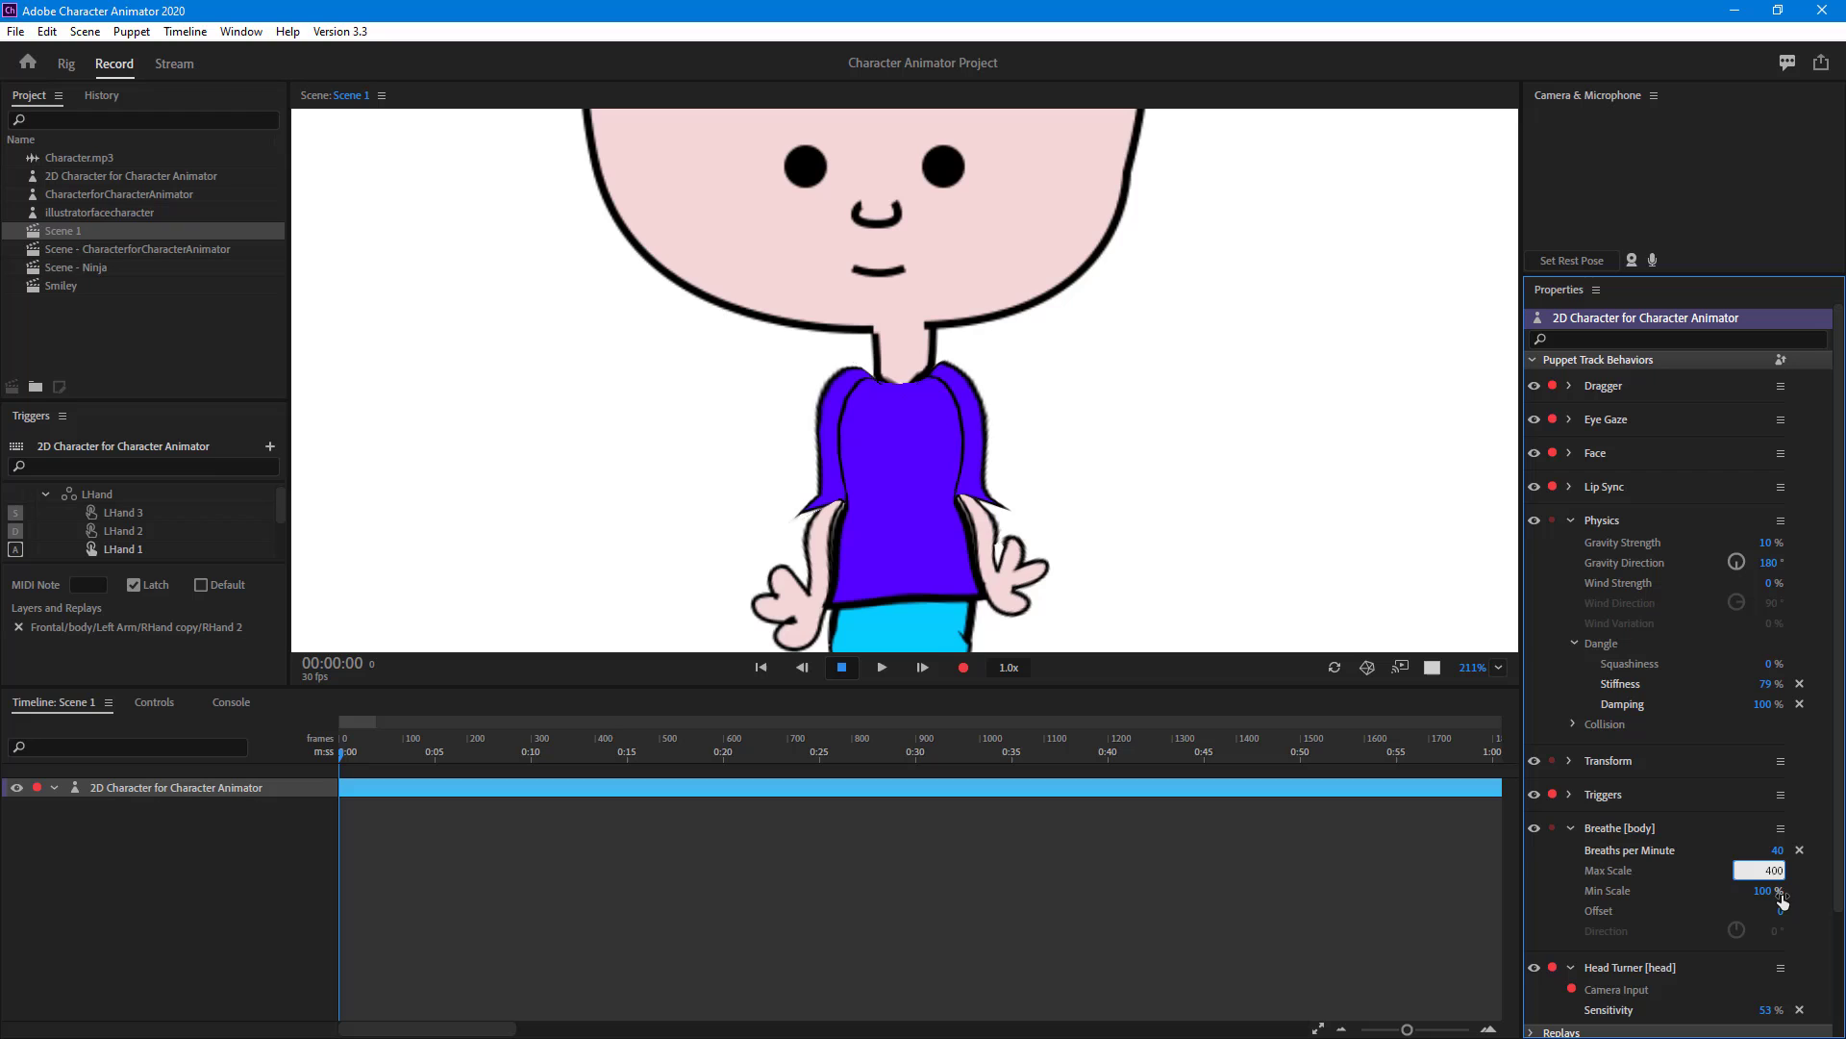
key("Tab")
left_click(1769, 870)
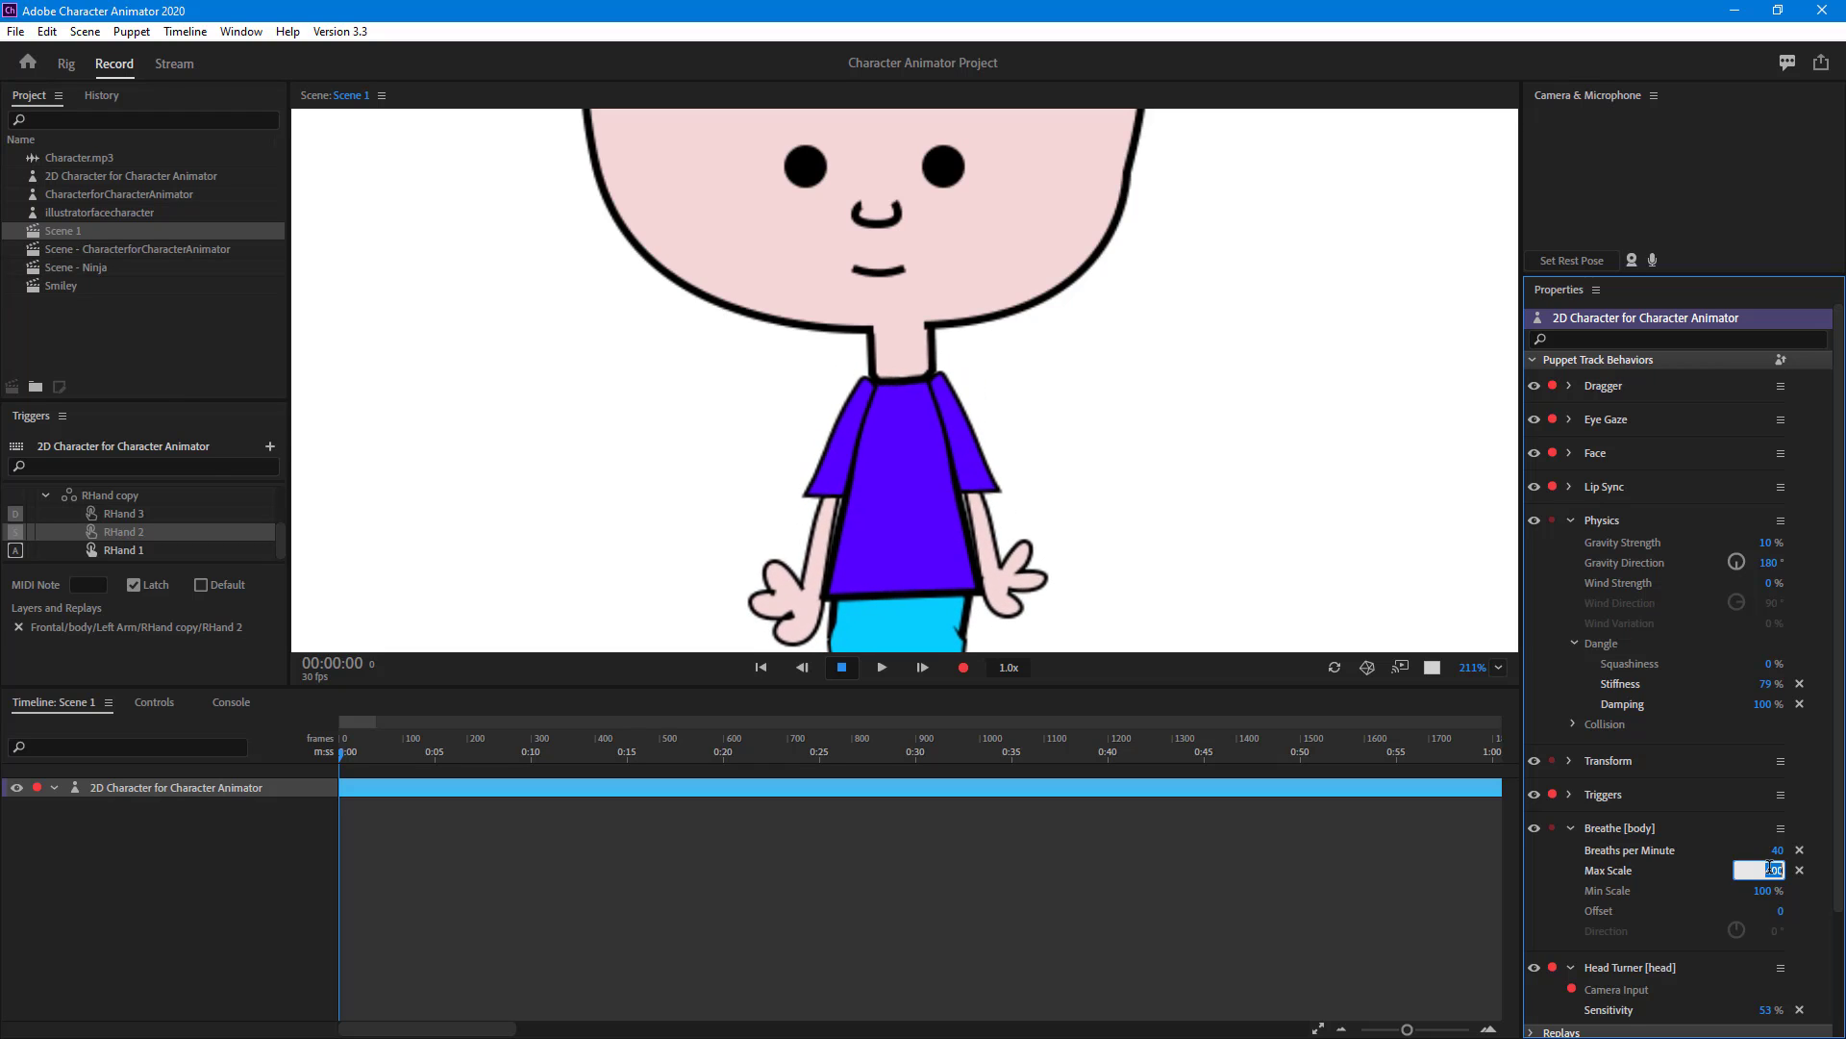
type("120")
key("Return")
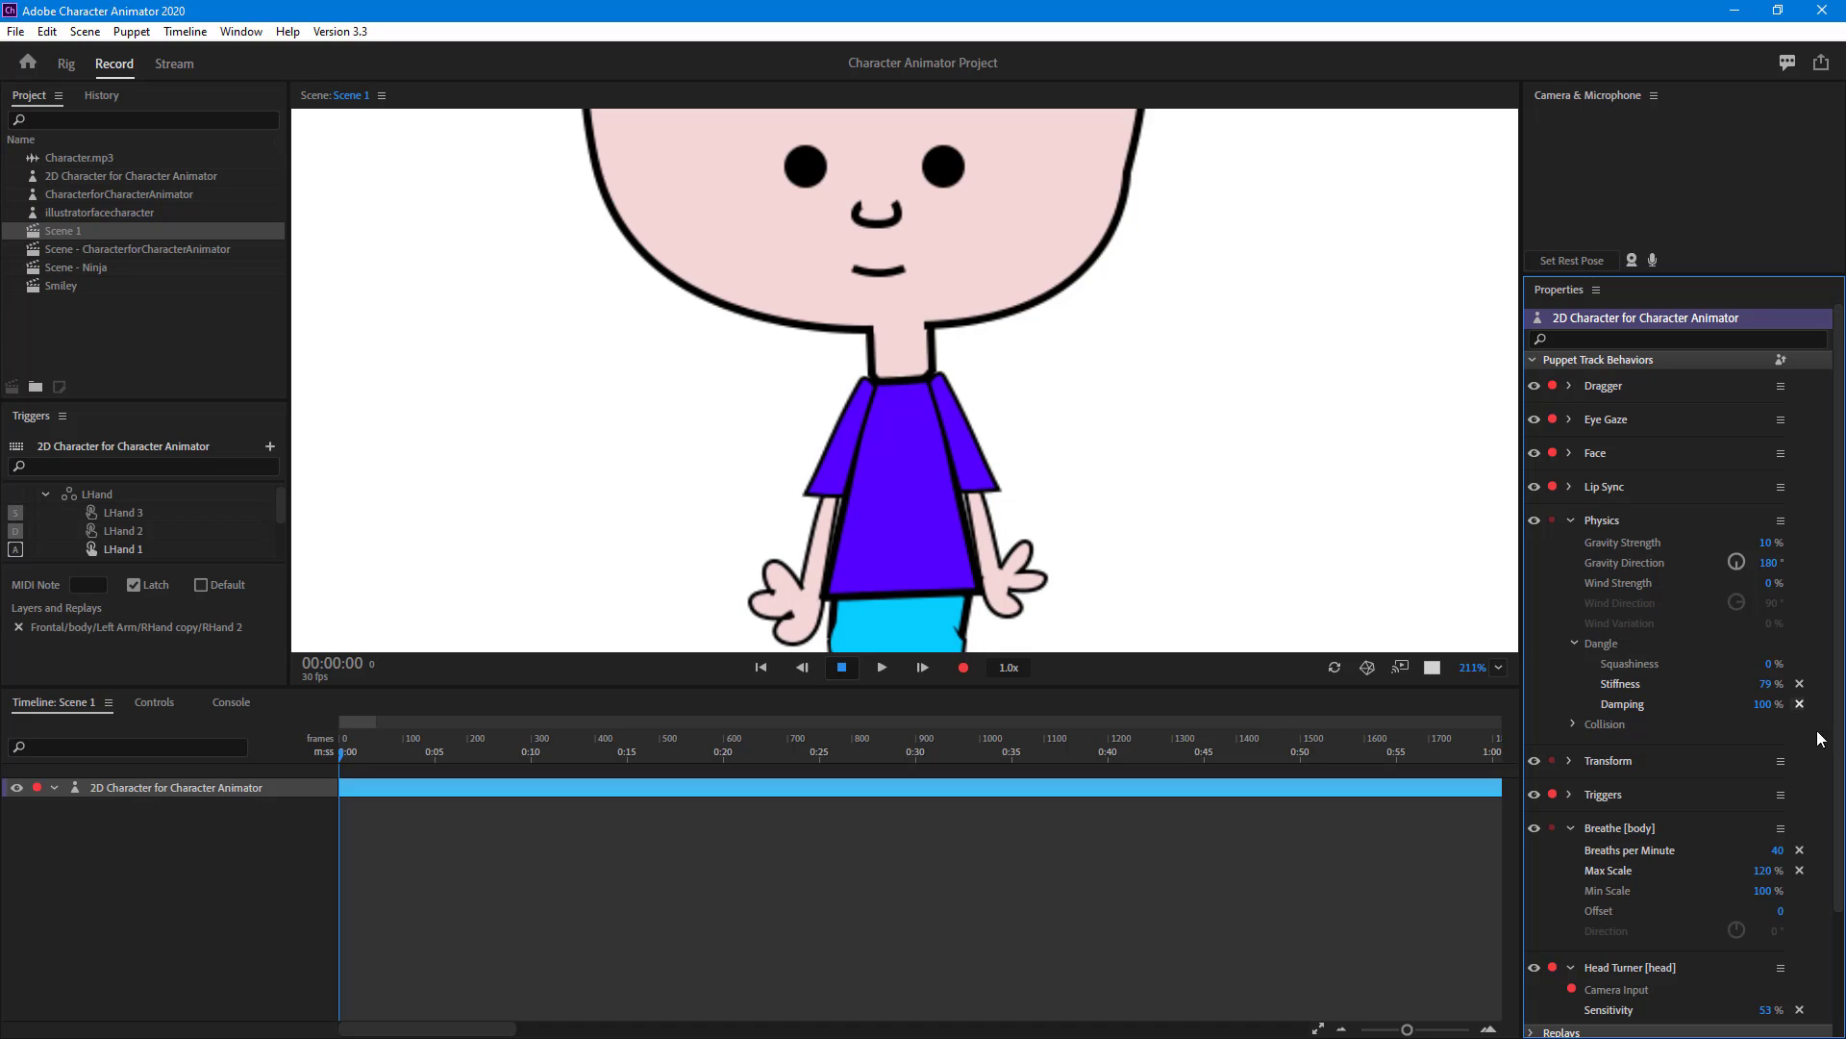
Step: Set the Breathe Min Scale to 80%, after first trying 90%
left_click(1763, 891)
type("90")
key("Return")
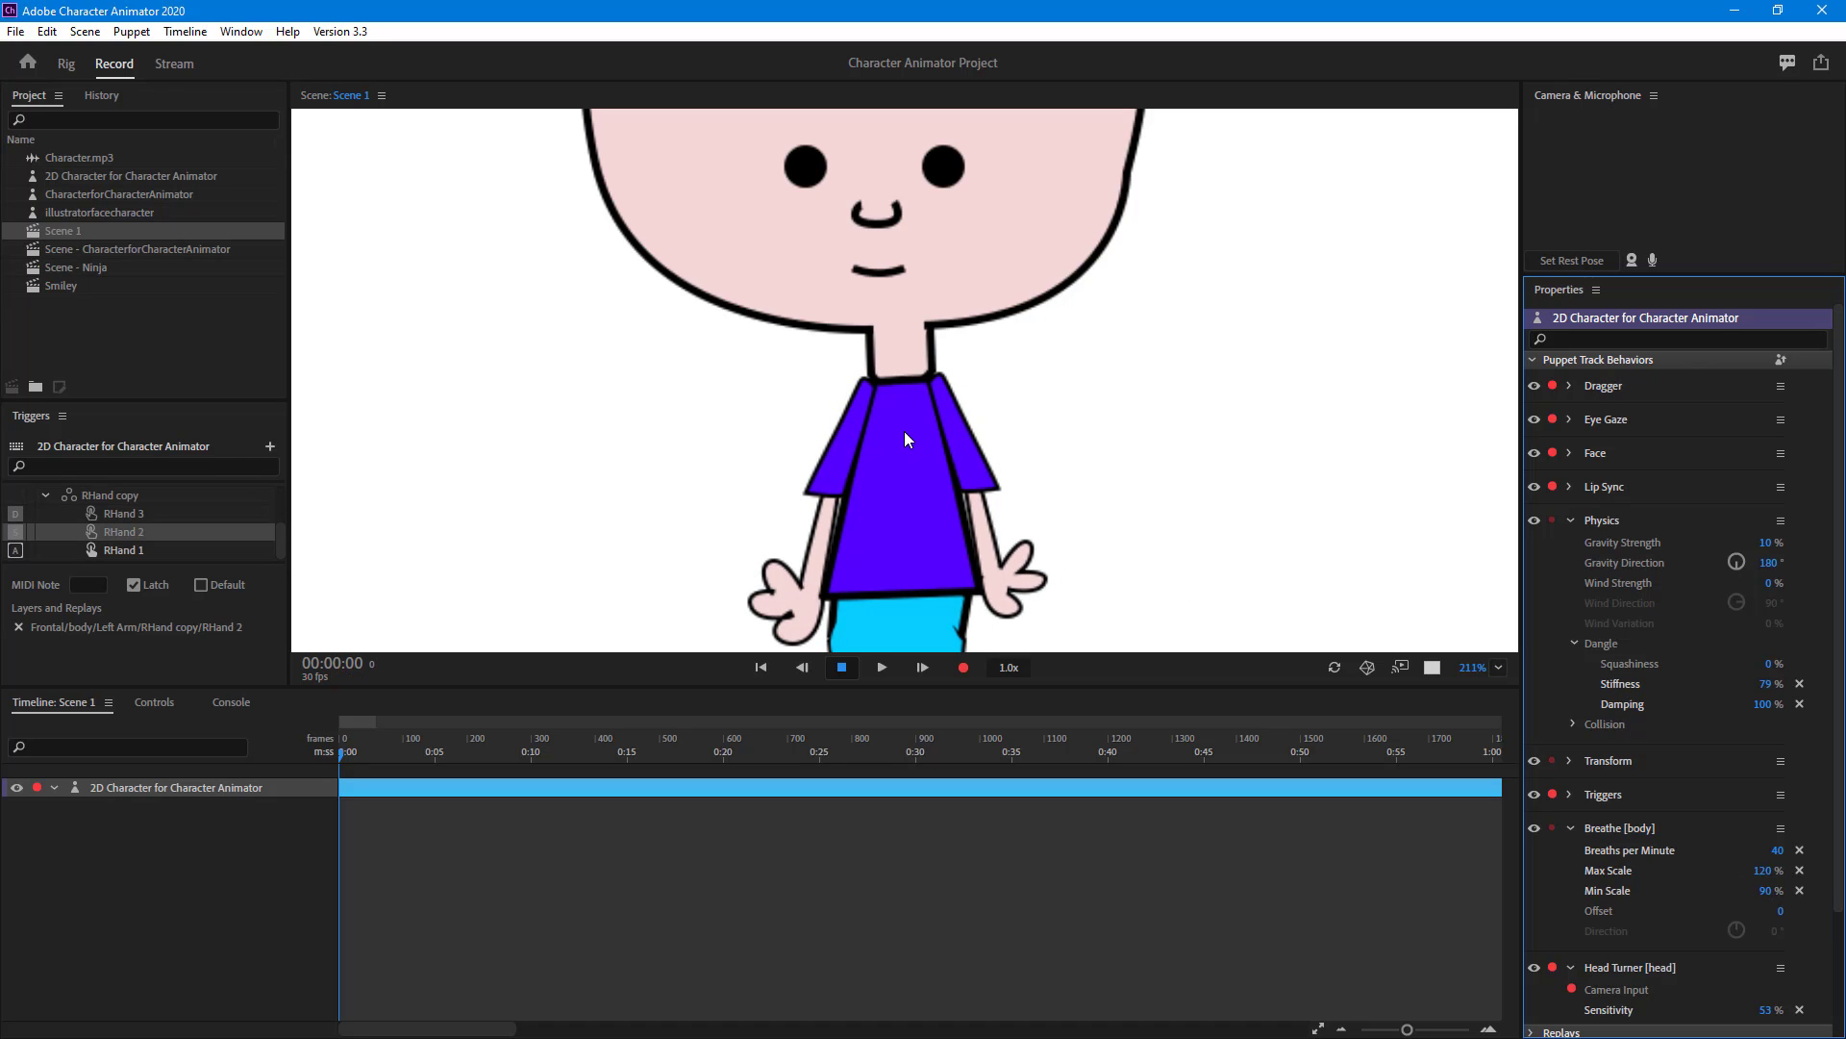
left_click(1763, 890)
type("80")
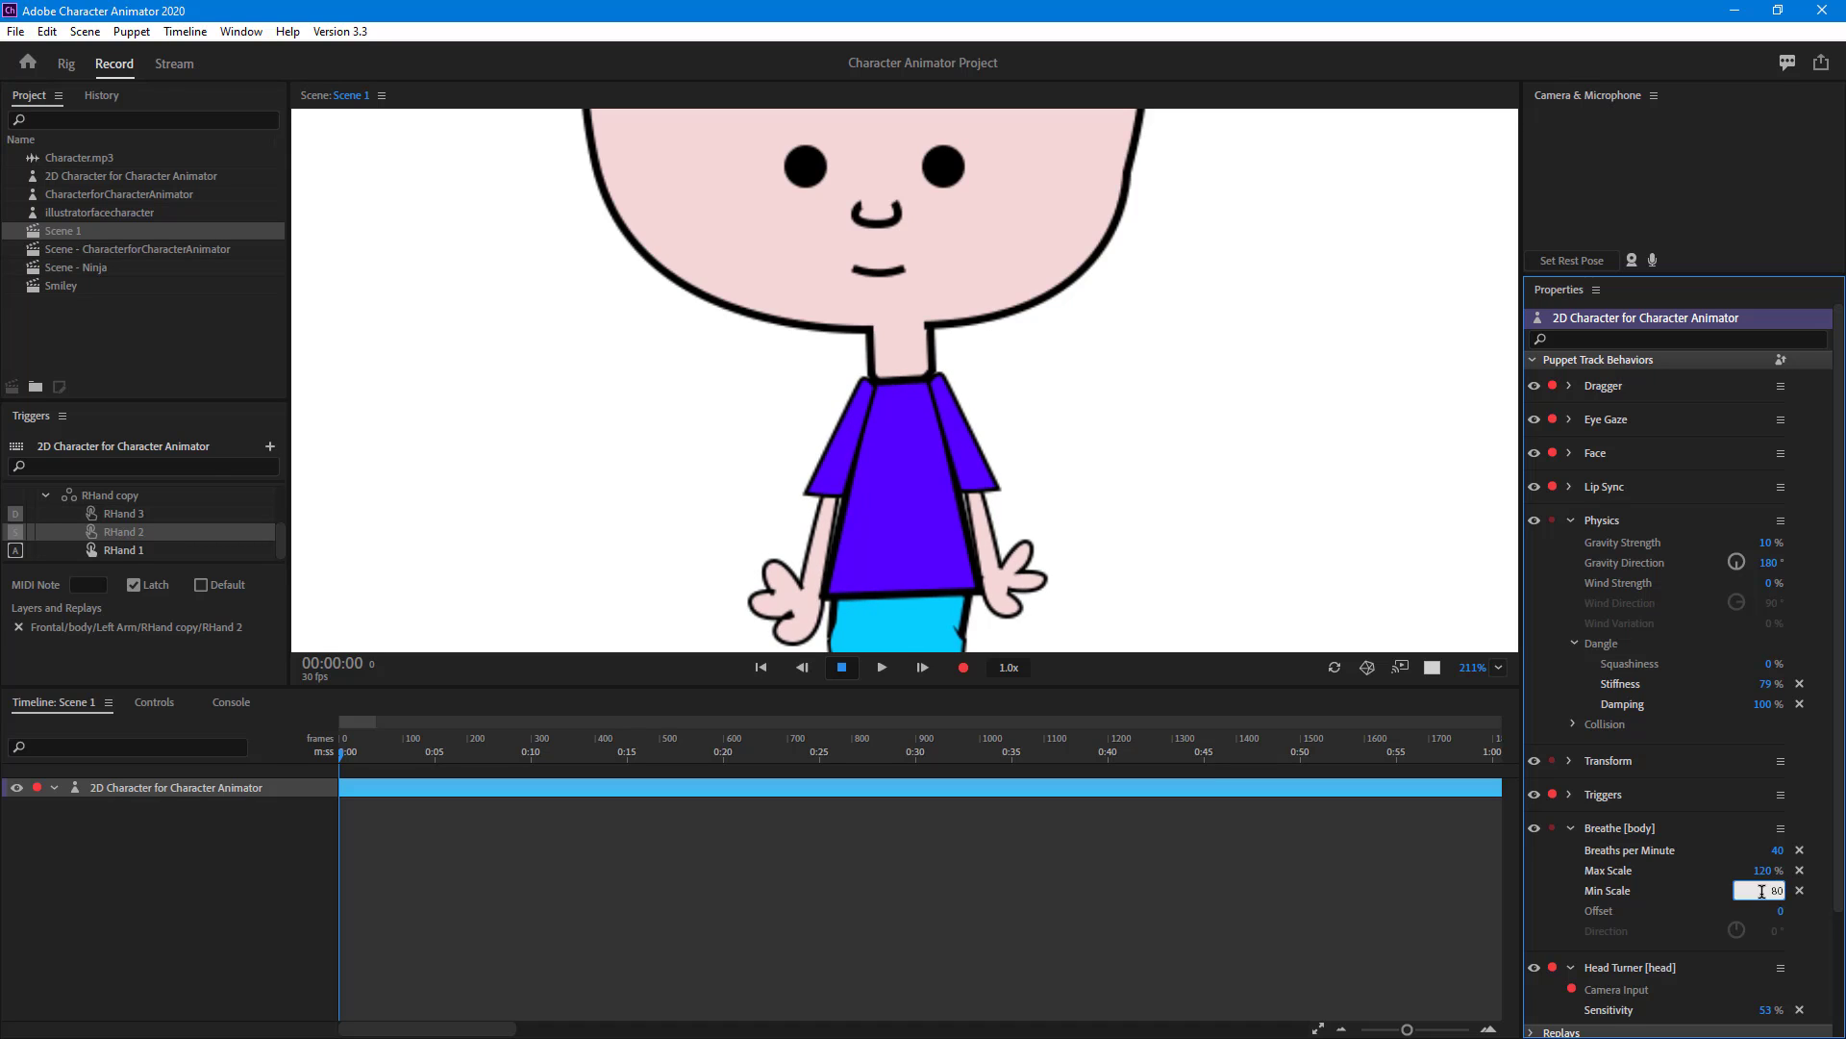
key("Return")
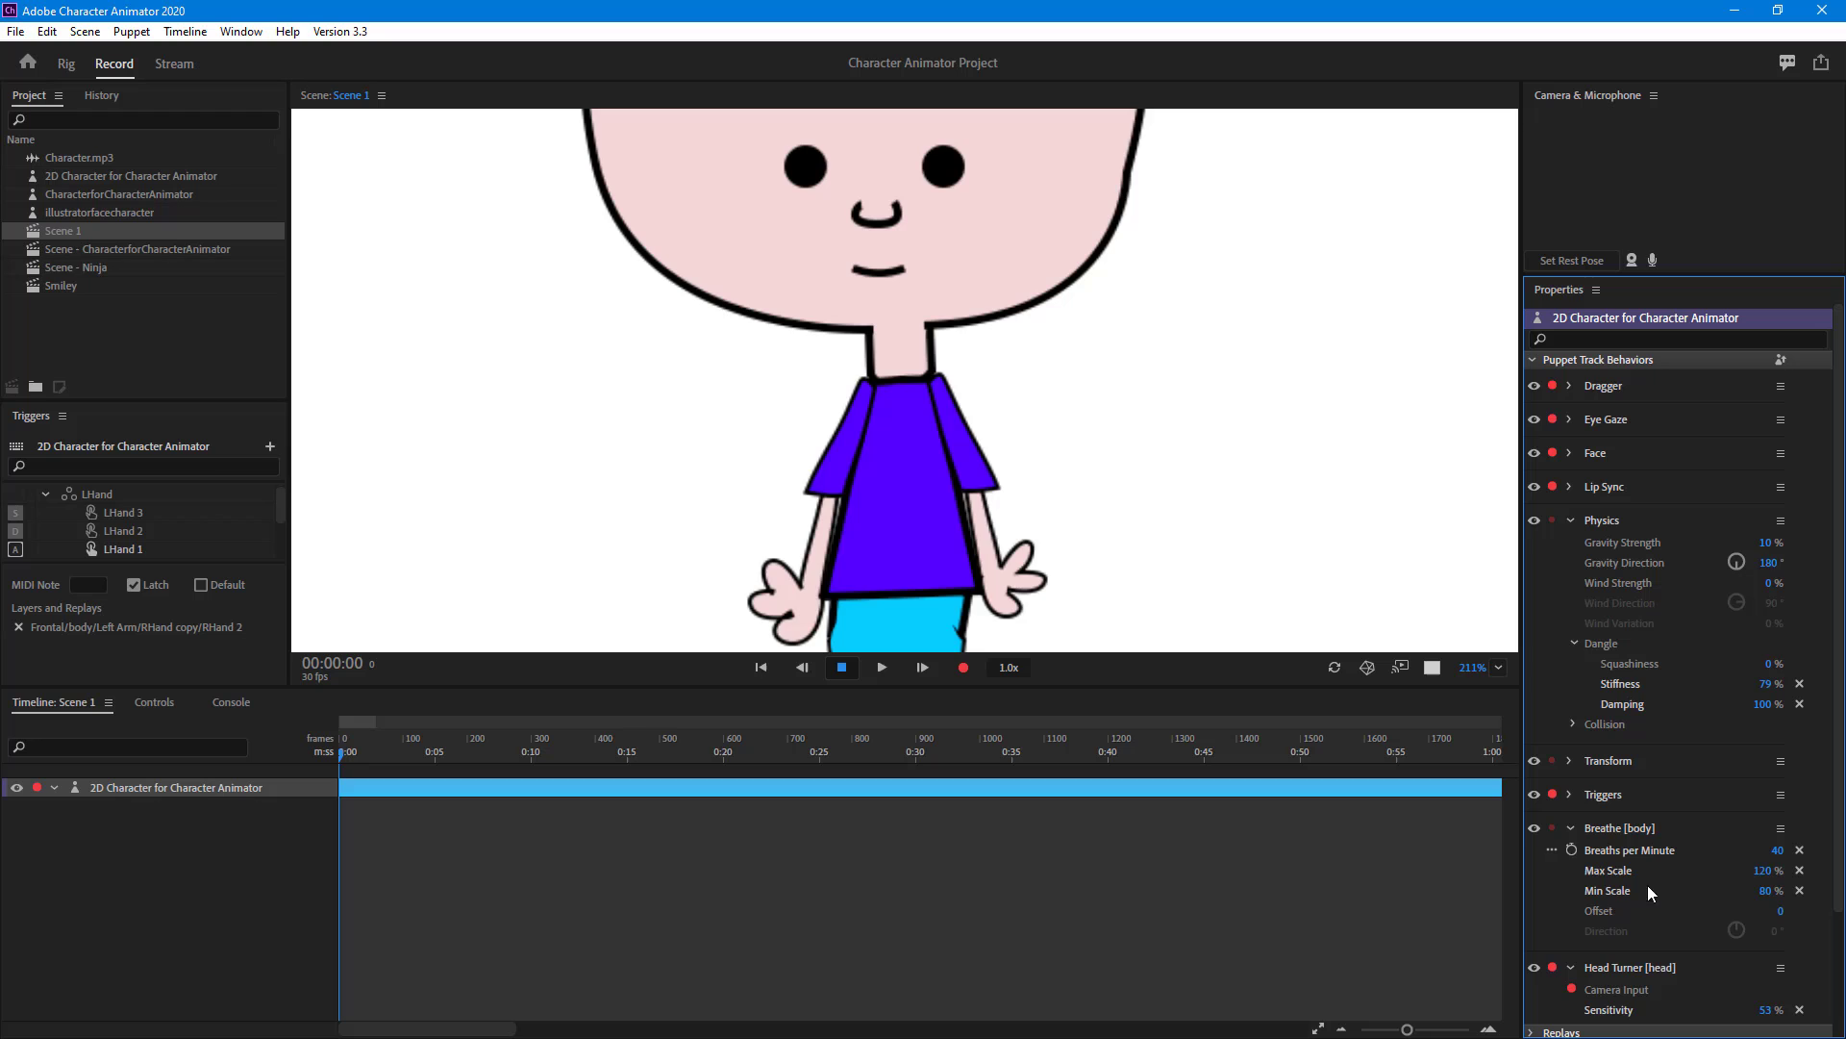
Step: Set the breathing Offset to 4 and reset the Direction to 0°
left_click_drag(1788, 910, 1808, 915)
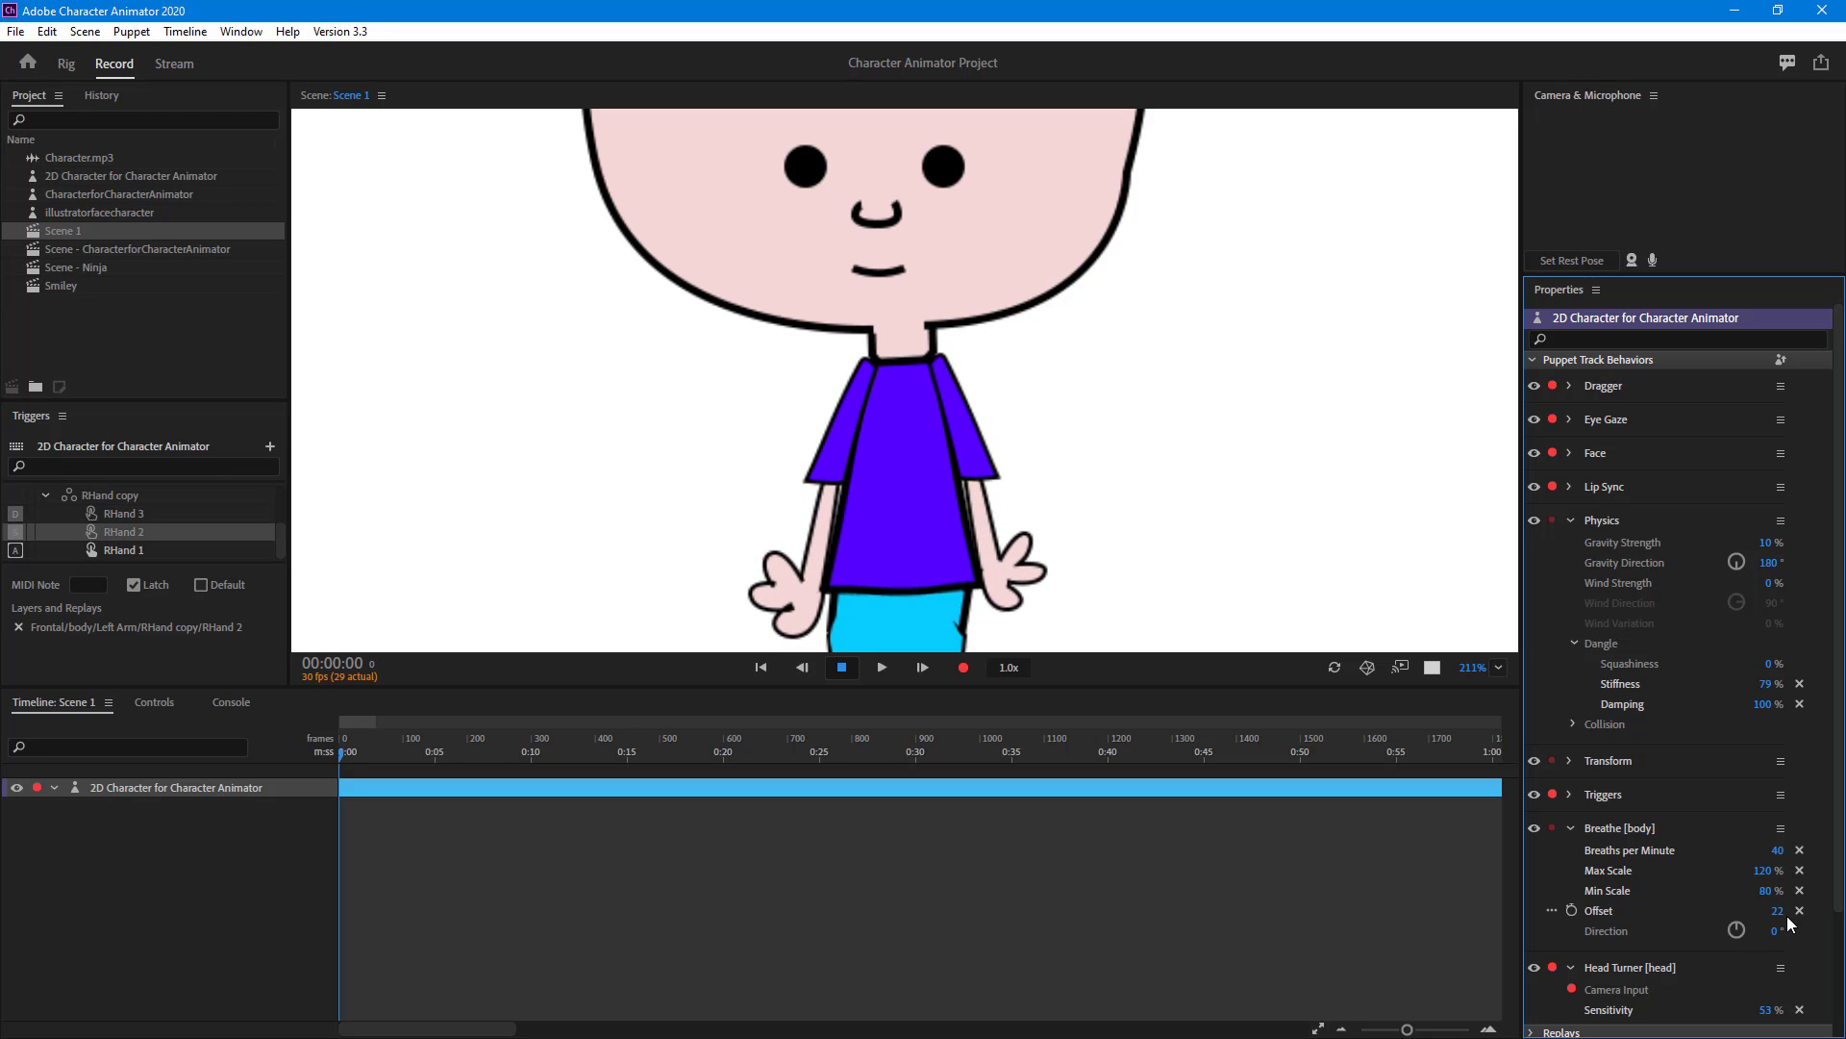
left_click_drag(1789, 916, 1764, 914)
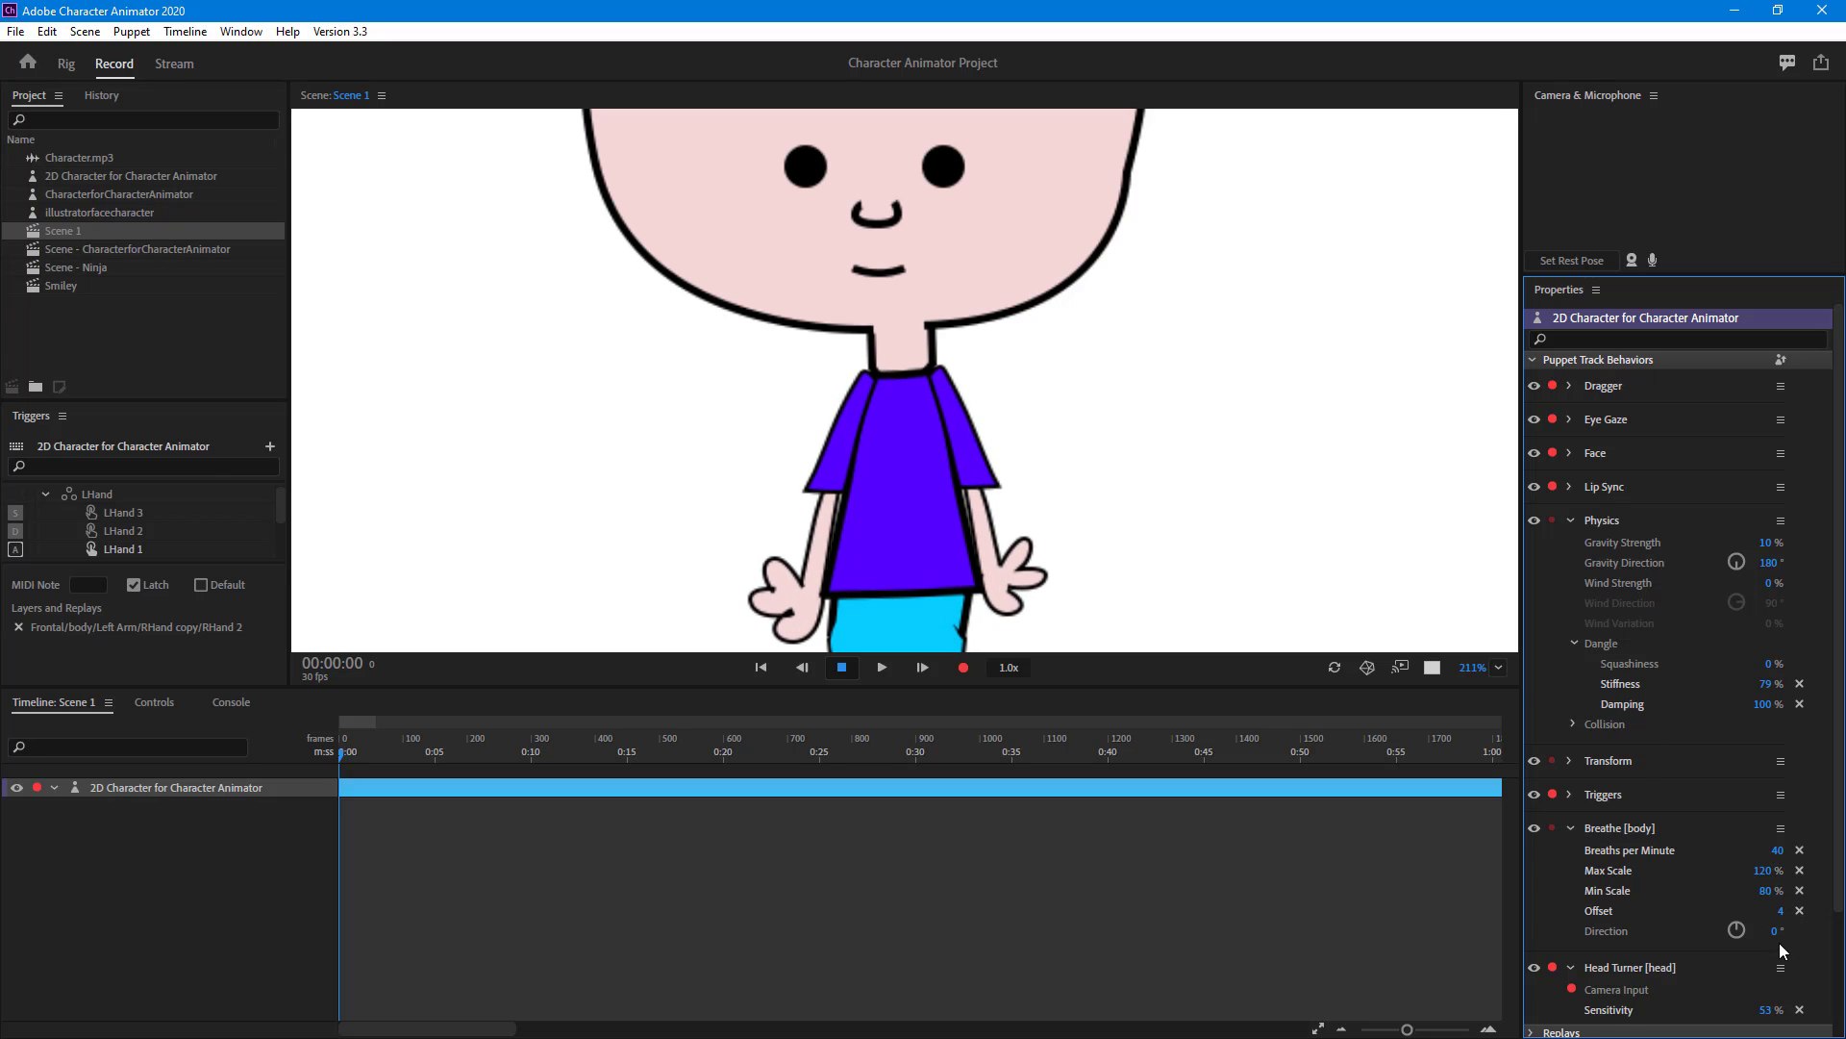
left_click_drag(1791, 929, 1838, 935)
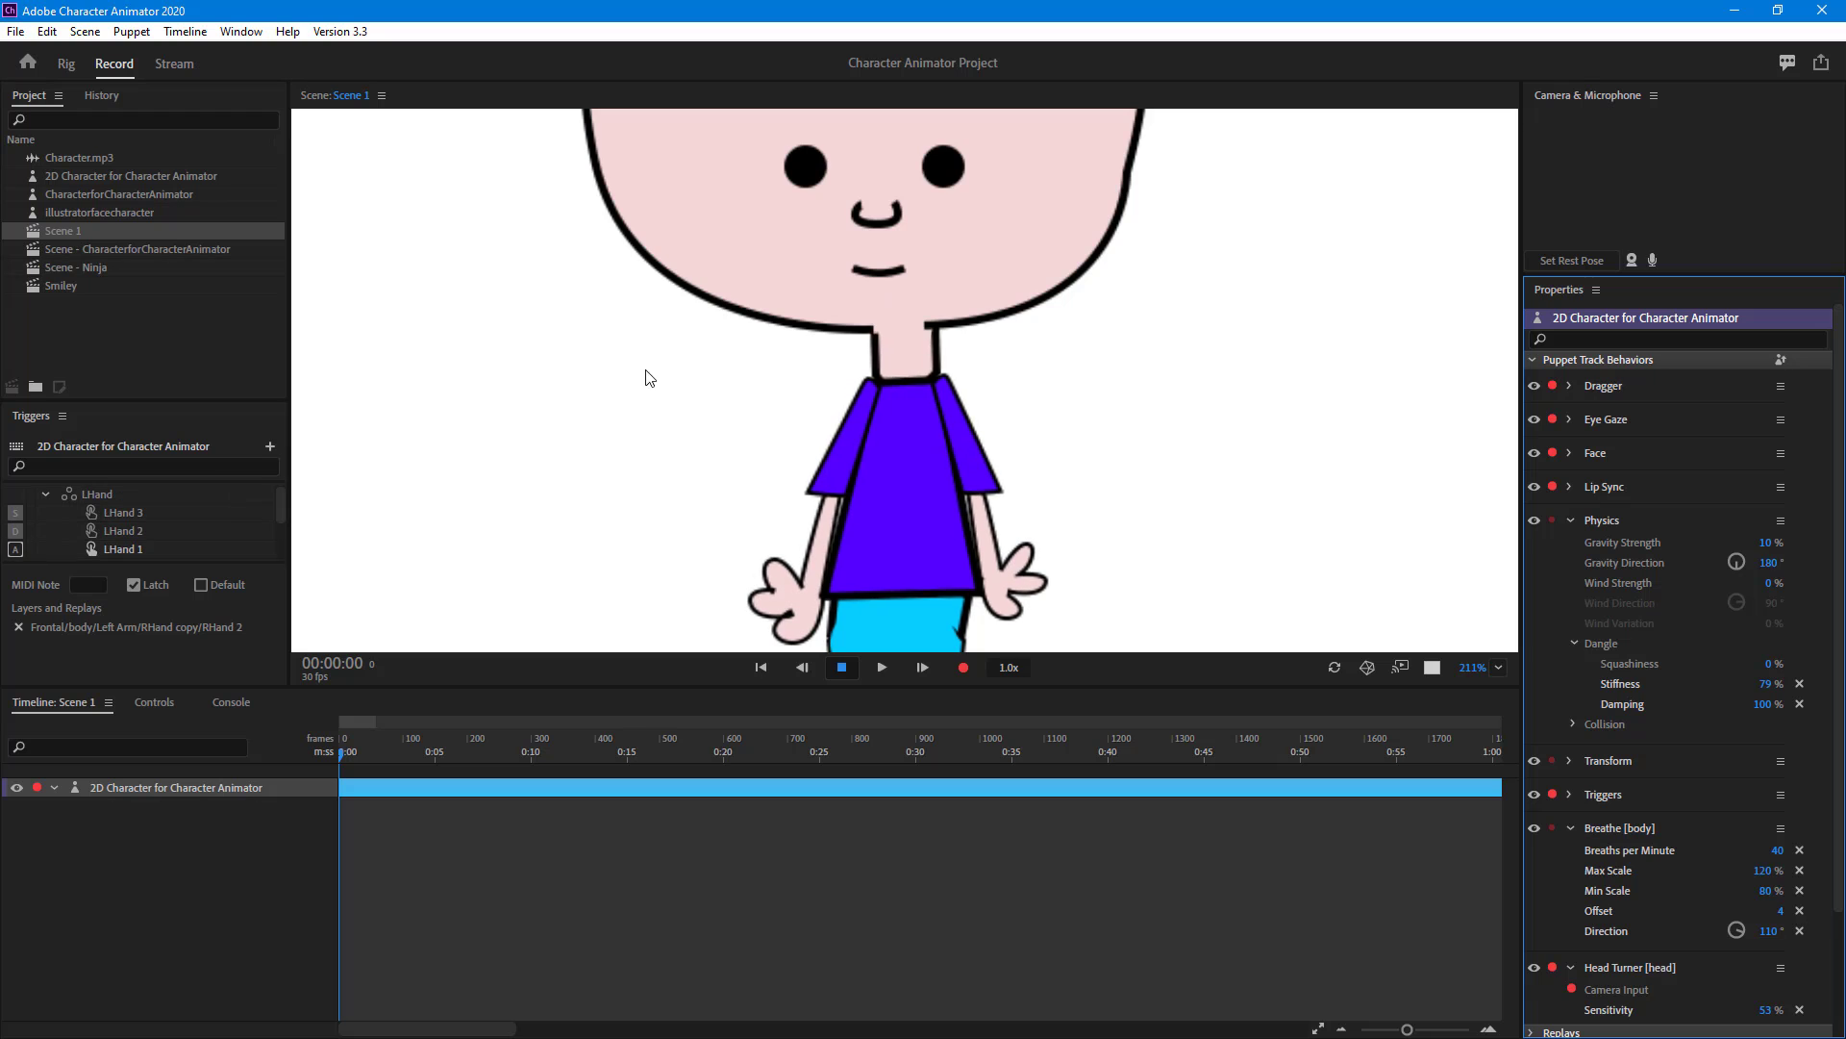
left_click(1767, 930)
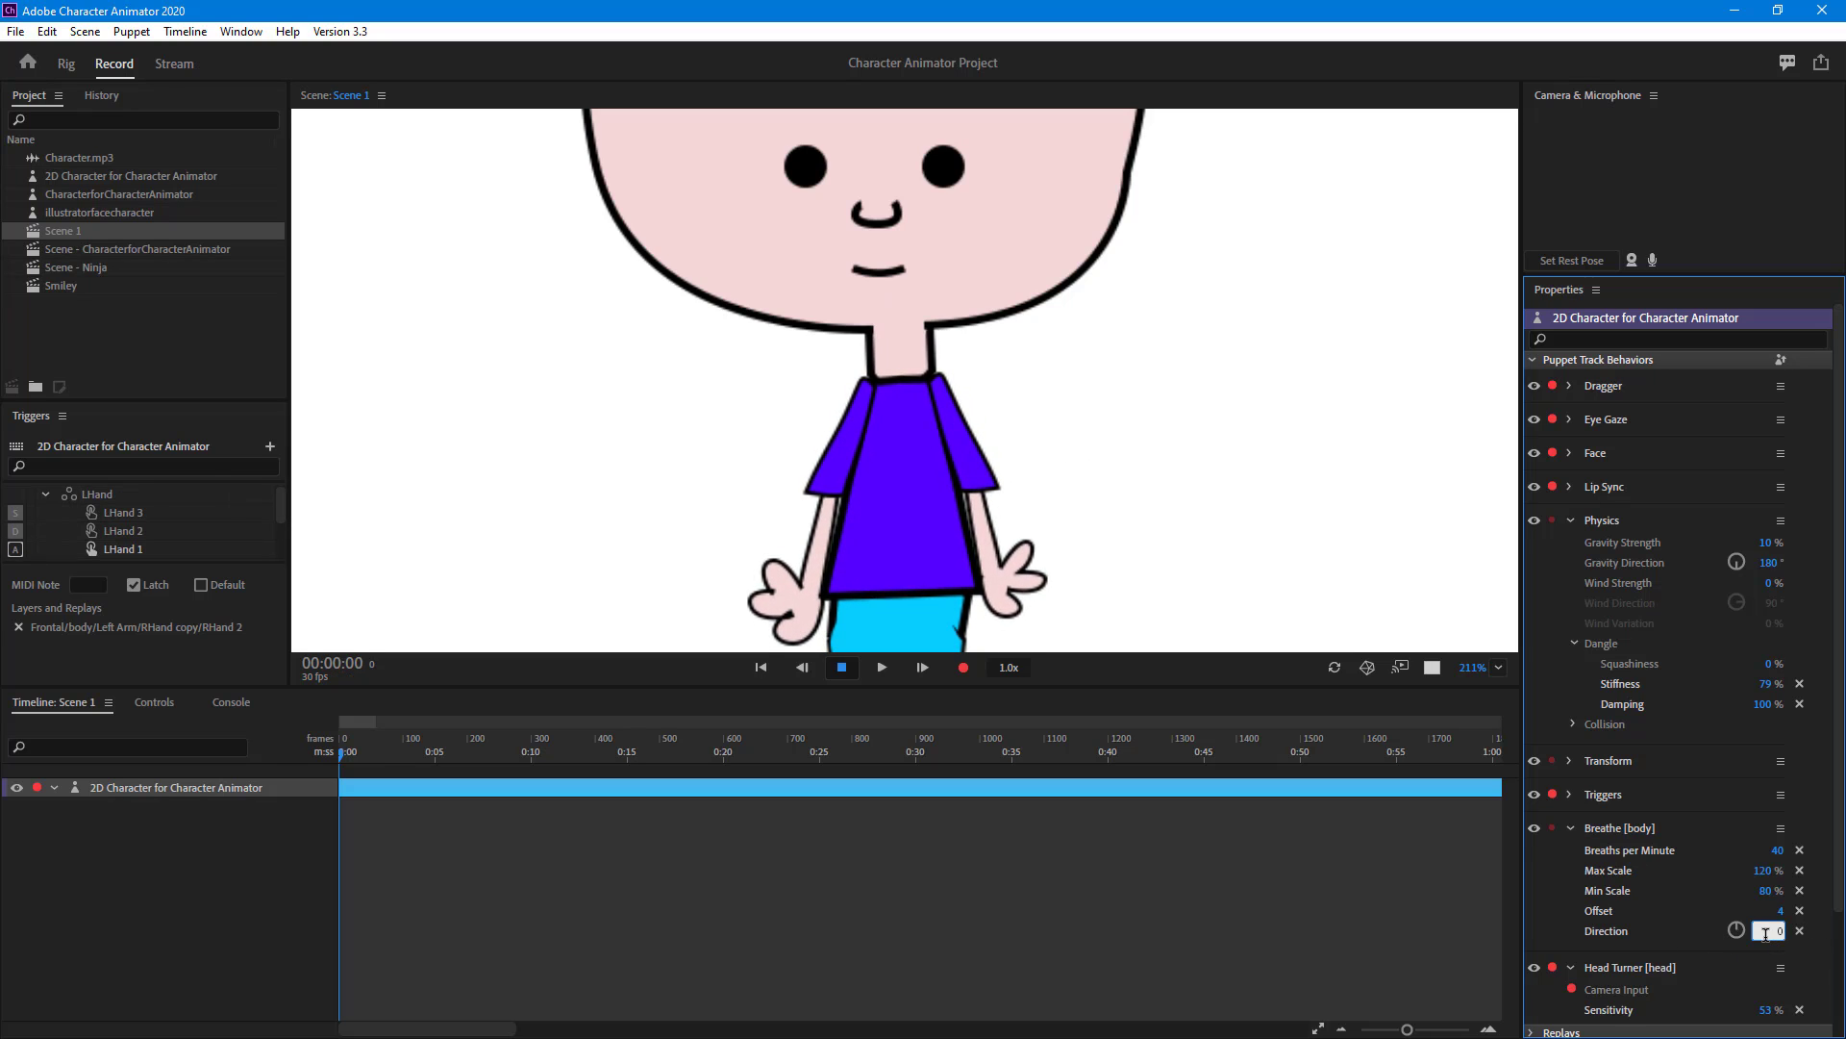
type("0")
key("Return")
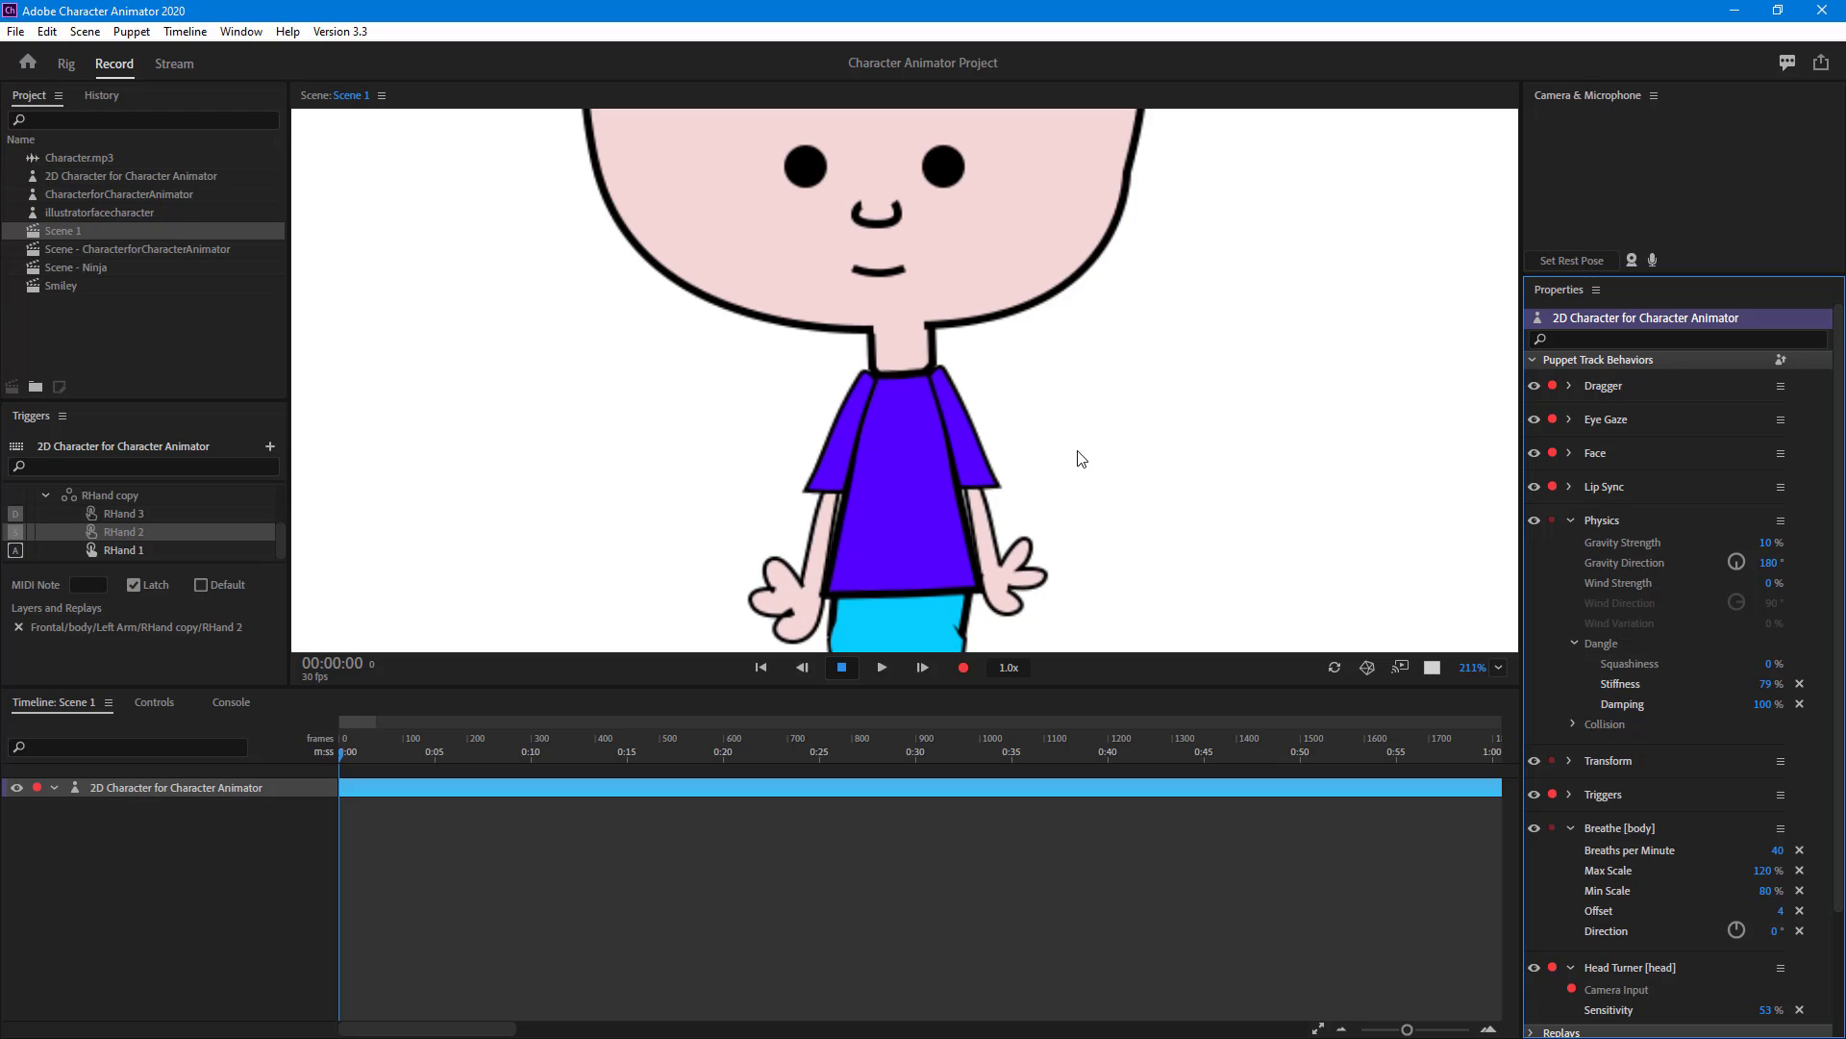
Step: Zoom the Scene panel out from 211% to 91% to see the full breathing character
scroll(1065, 428, "down", 3)
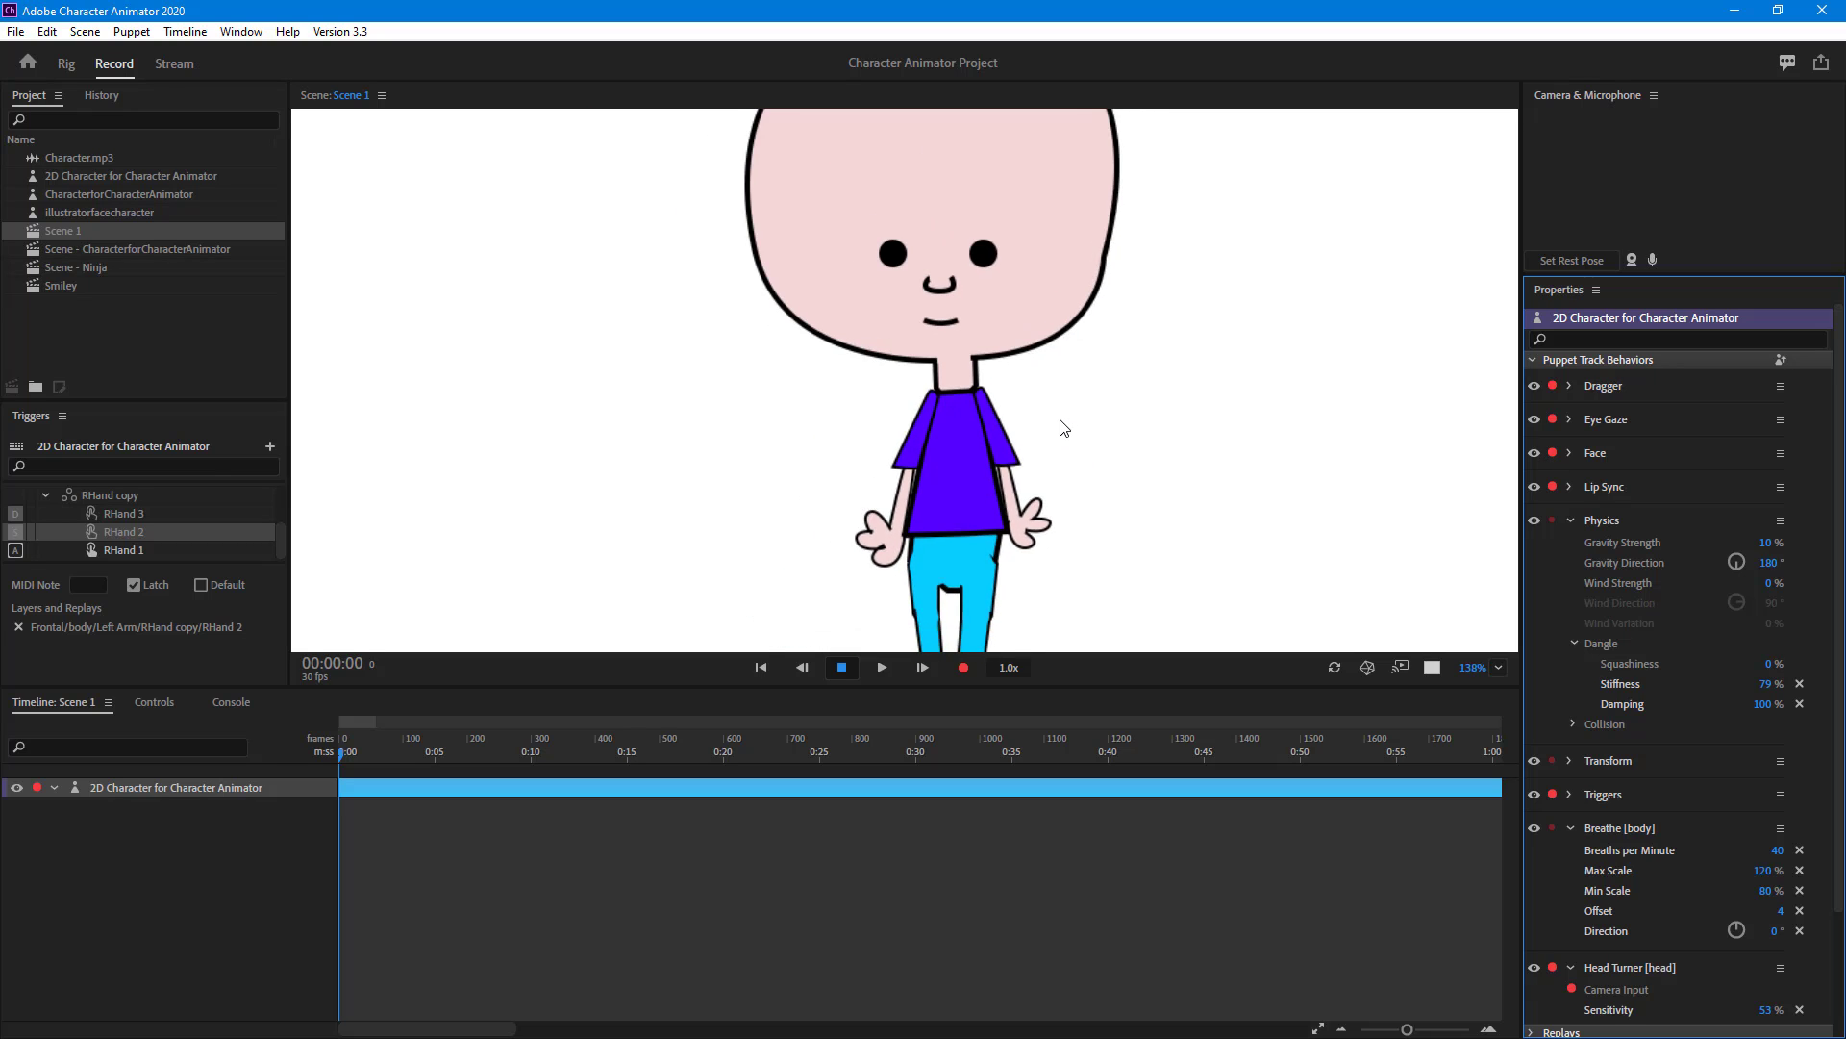
scroll(1064, 428, "down", 2)
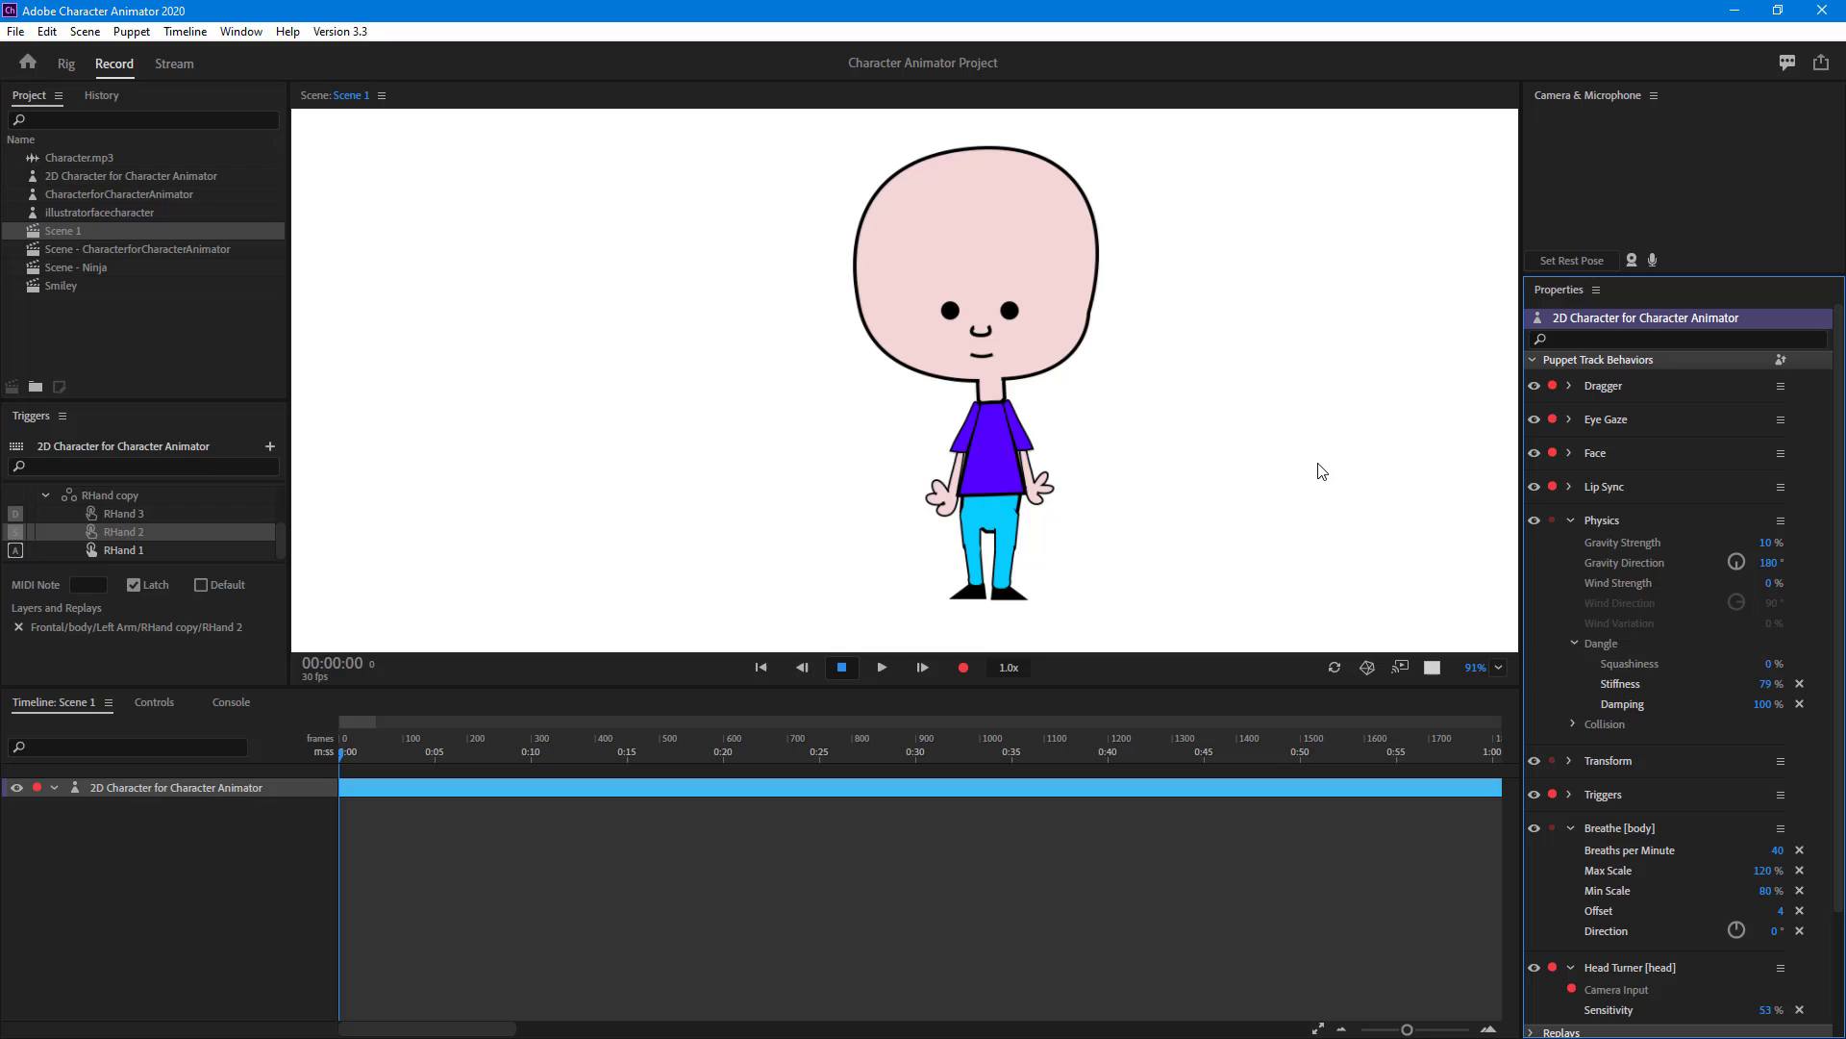